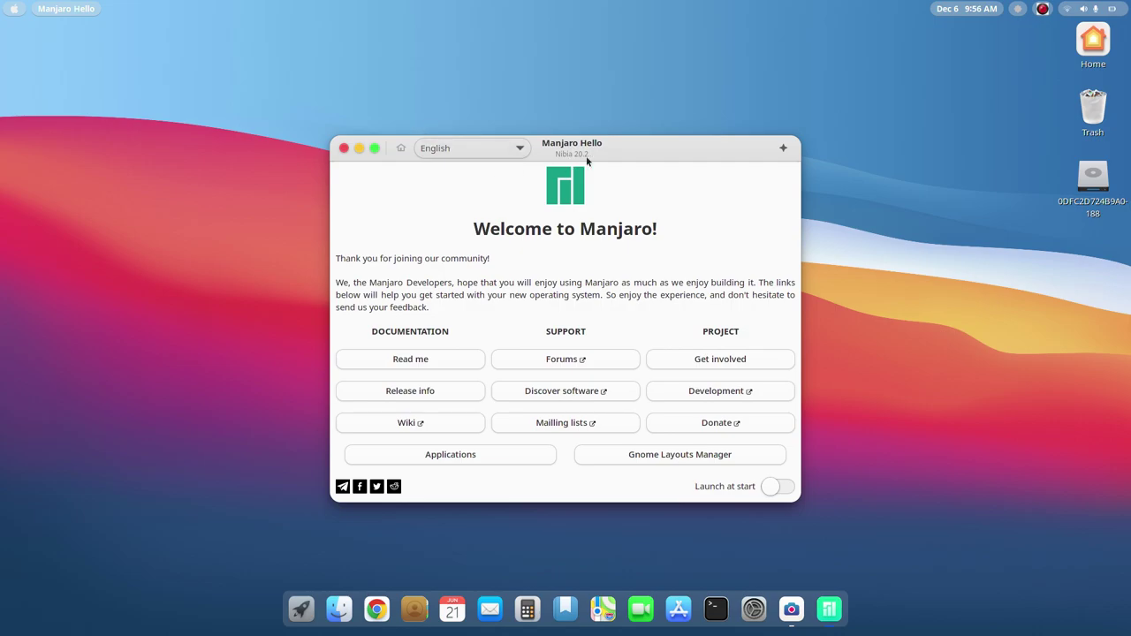
# - Show the Manjaro 20.2 'Nibia' release notes from the Documentation section's Release info
pyautogui.click(418, 394)
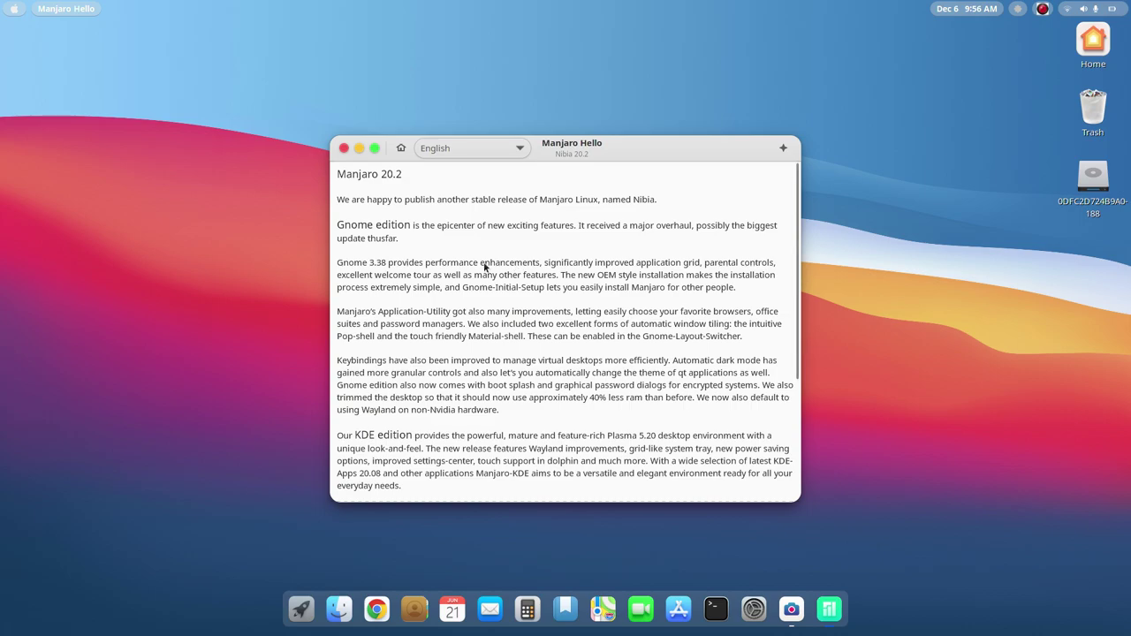
# - Launch System Monitor via an 'sy' app search and show its Resources history graphs
pyautogui.click(300, 609)
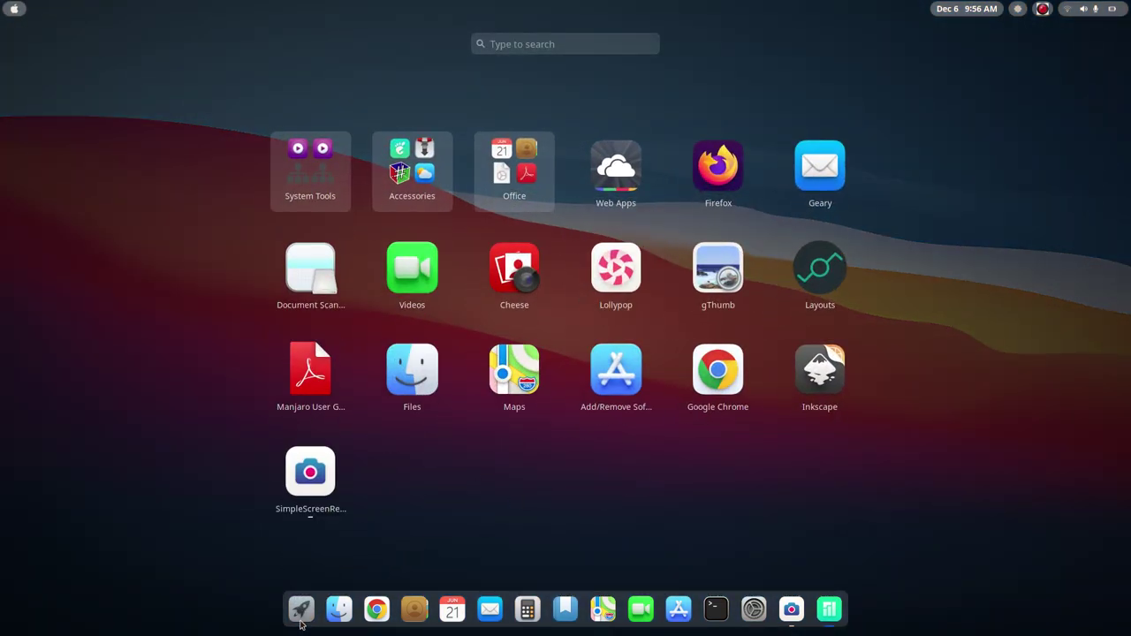
pyautogui.write('sy')
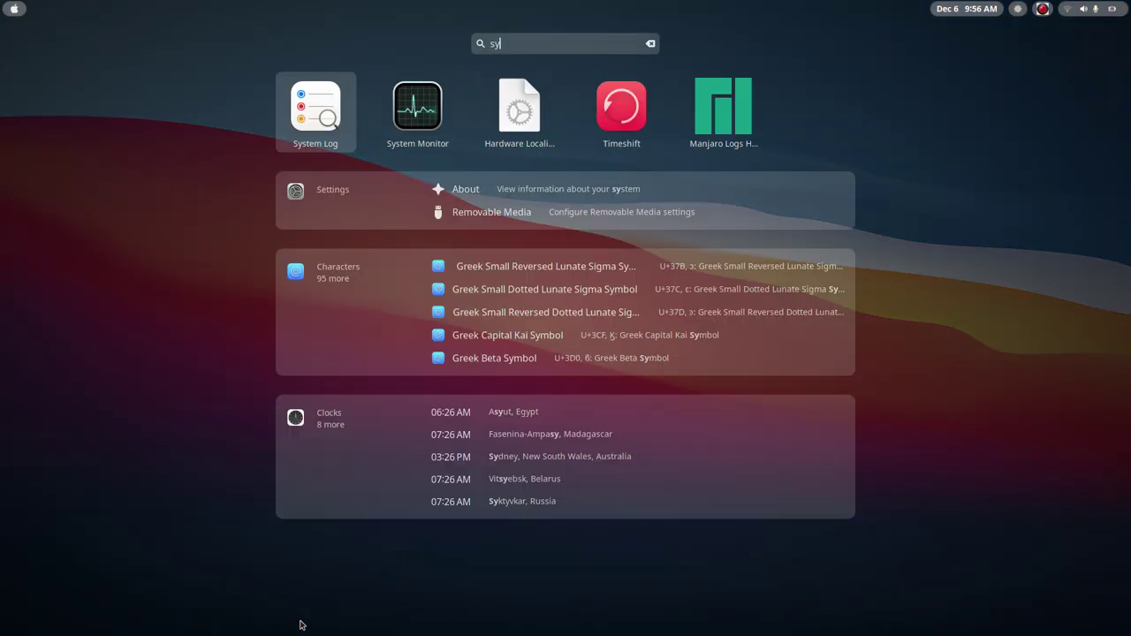
pyautogui.press('Right')
pyautogui.press('Return')
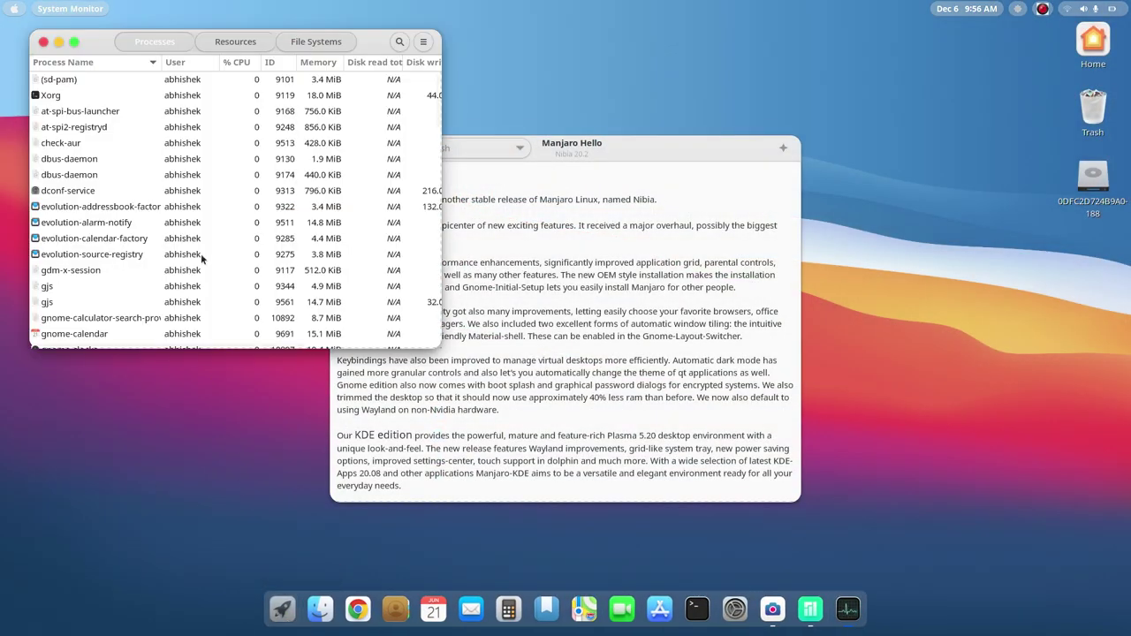
pyautogui.click(232, 42)
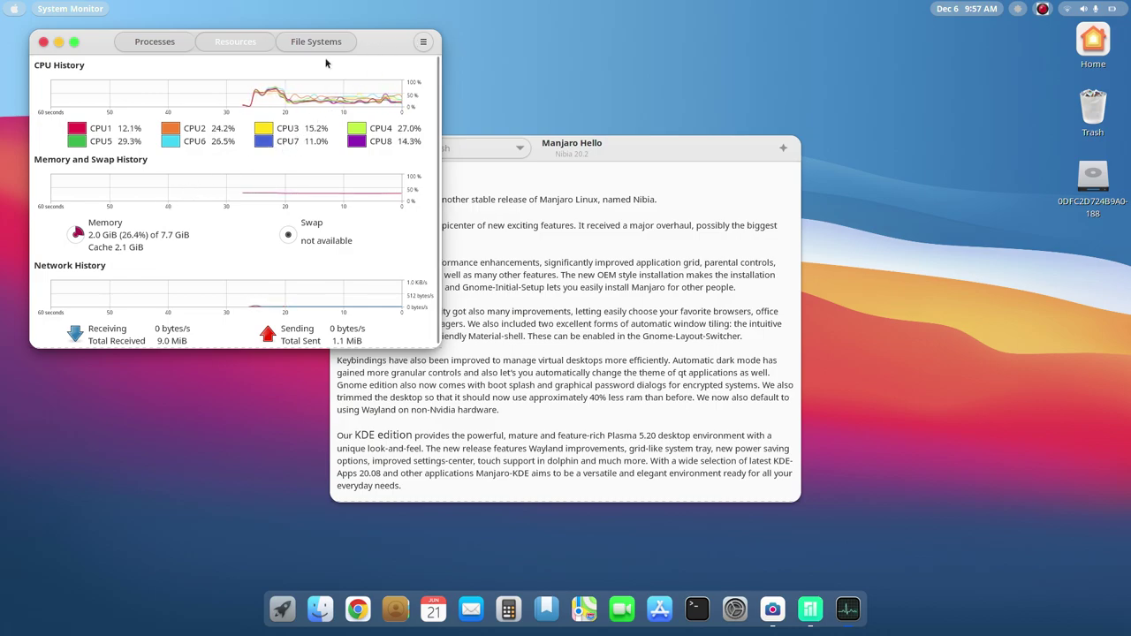
# - Close System Monitor and bring up the full application grid
pyautogui.click(43, 43)
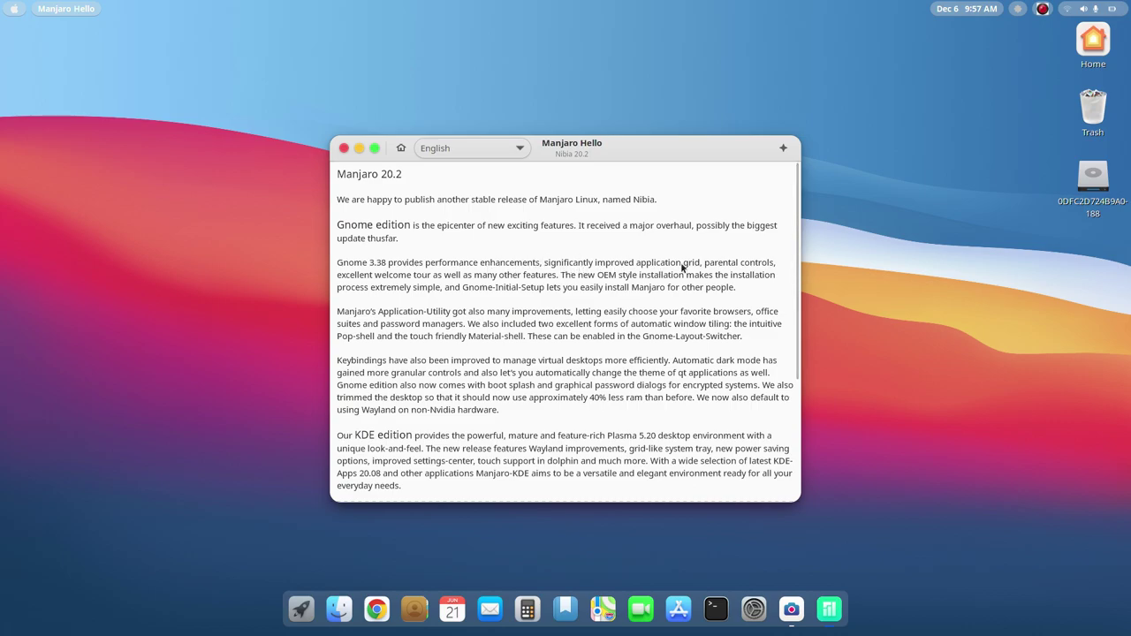
pyautogui.click(301, 609)
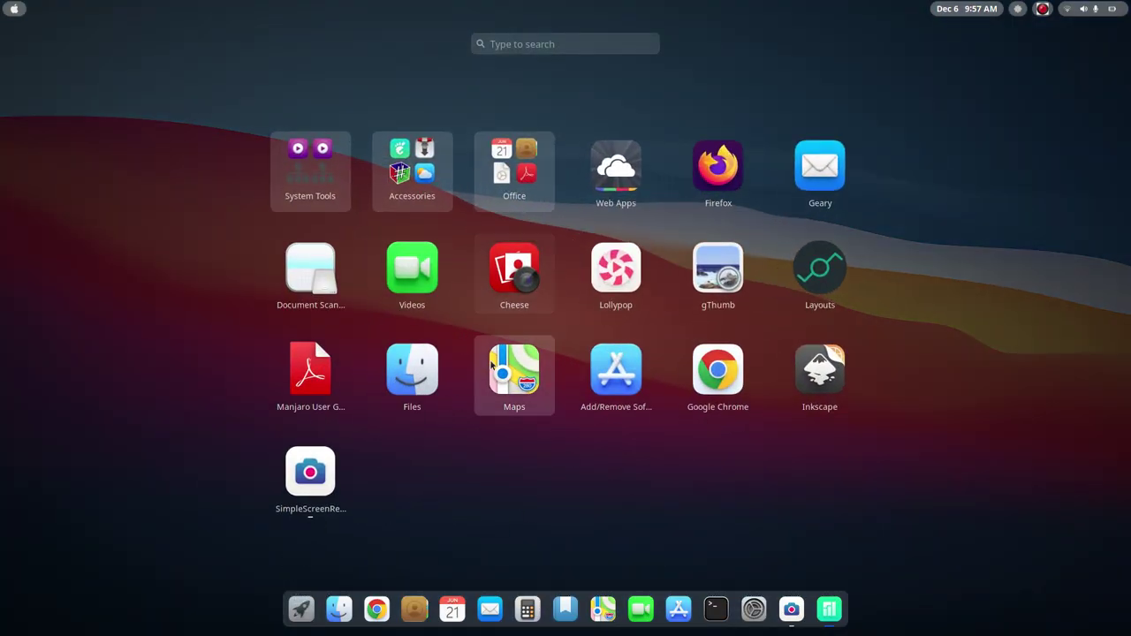
pyautogui.moveTo(511, 364); pyautogui.dragTo(541, 378)
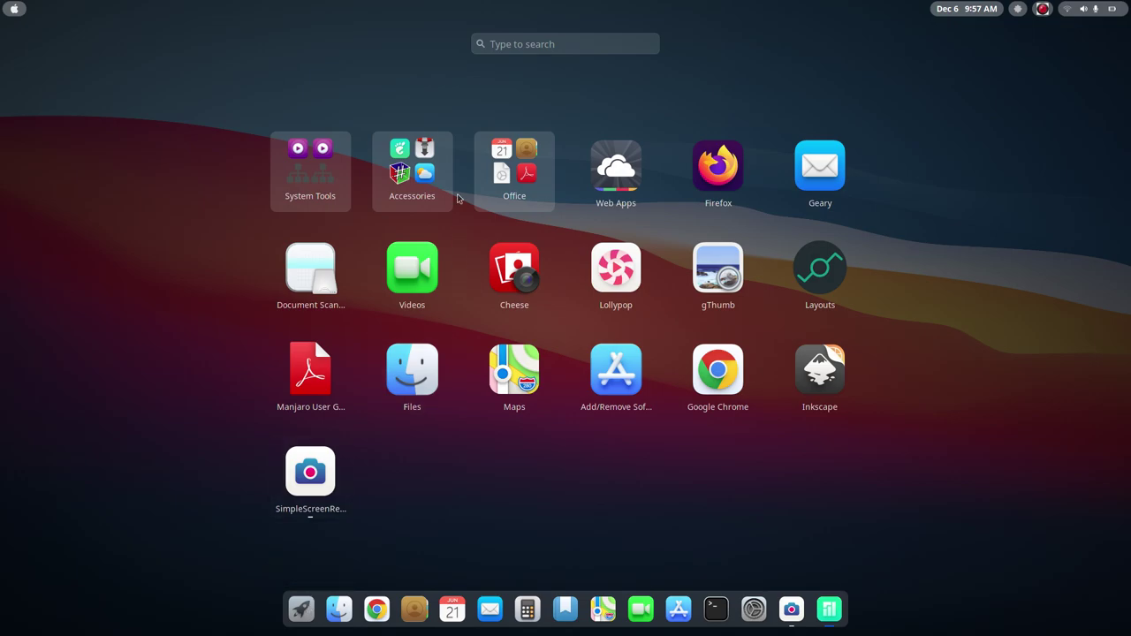
# - Page through the Accessories app folder, then close it and the grid
pyautogui.click(444, 165)
pyautogui.scroll(-2, 566, 270)
pyautogui.scroll(2, 575, 267)
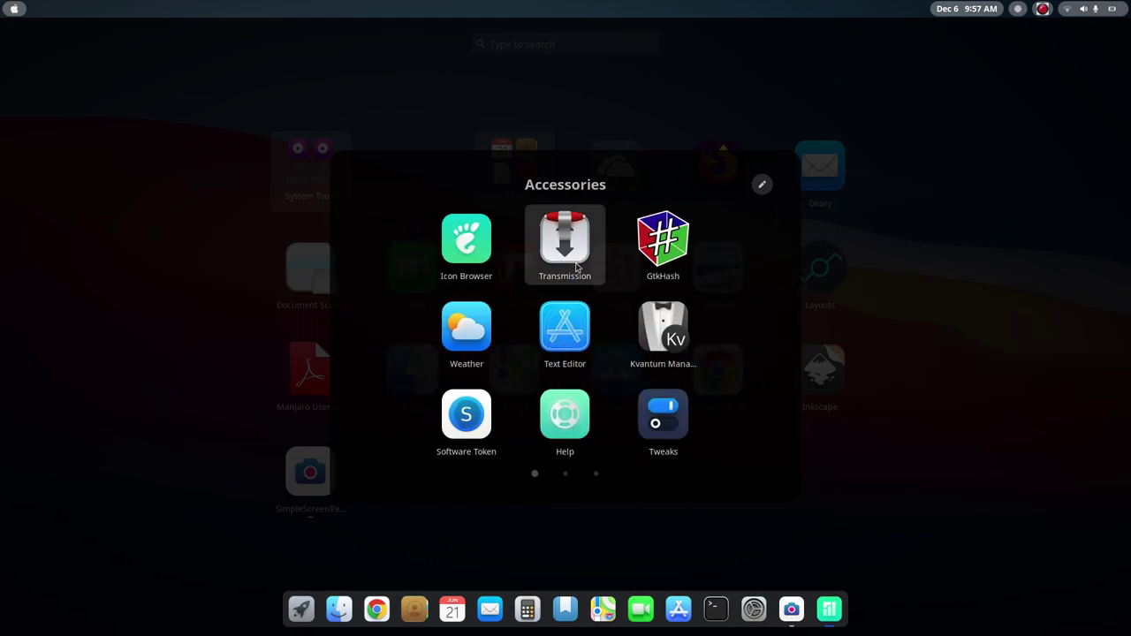
pyautogui.scroll(-1, 575, 267)
pyautogui.scroll(-1, 575, 266)
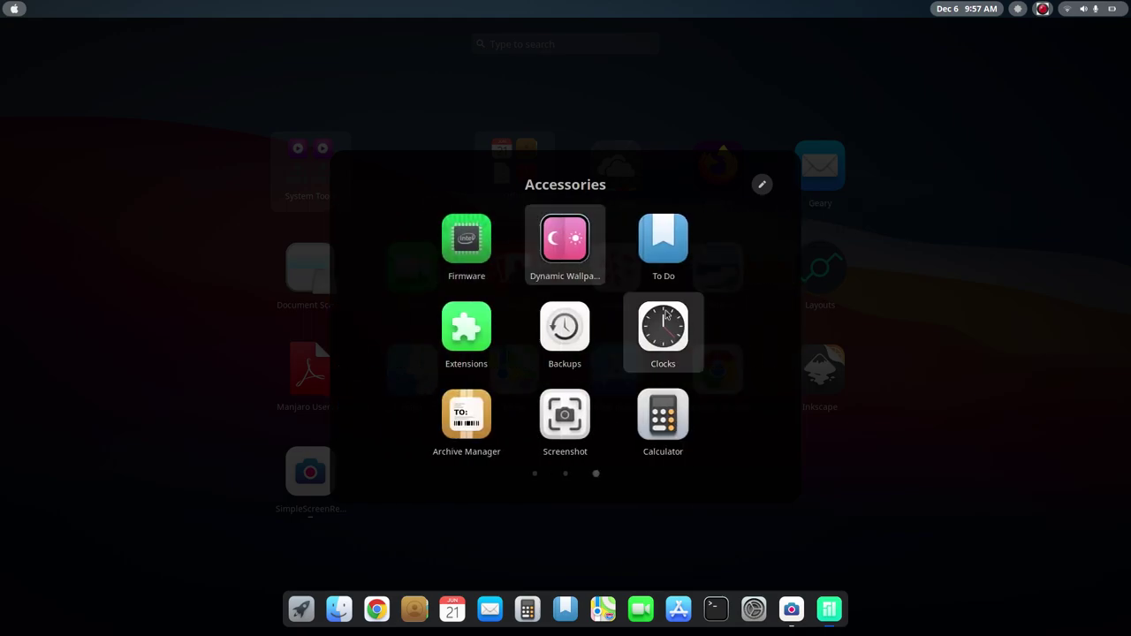
pyautogui.click(873, 485)
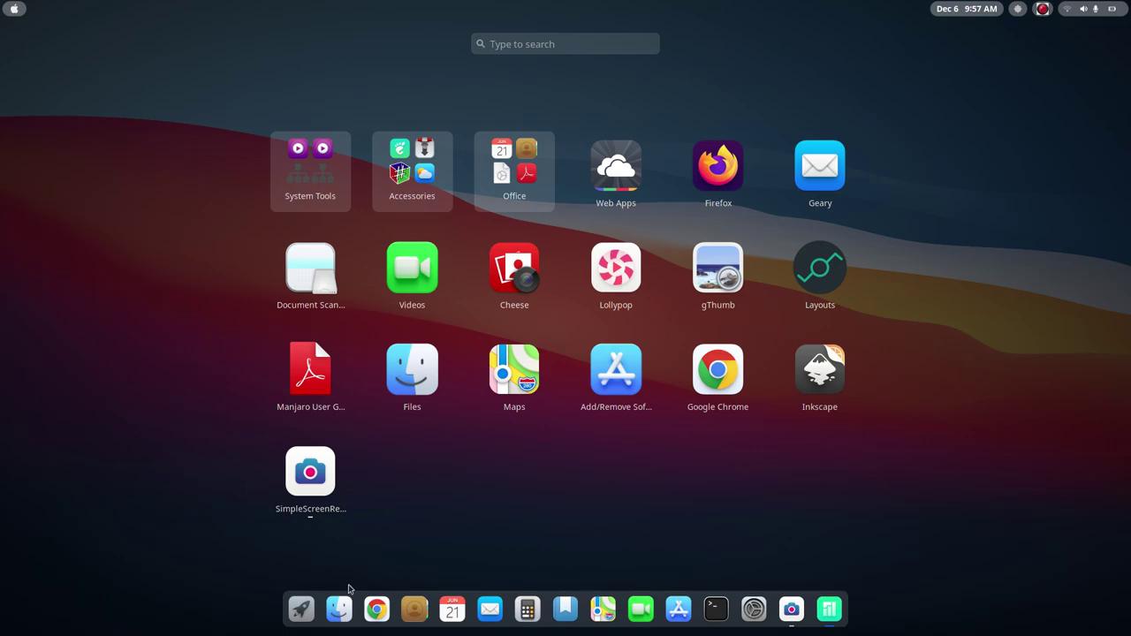
pyautogui.click(301, 610)
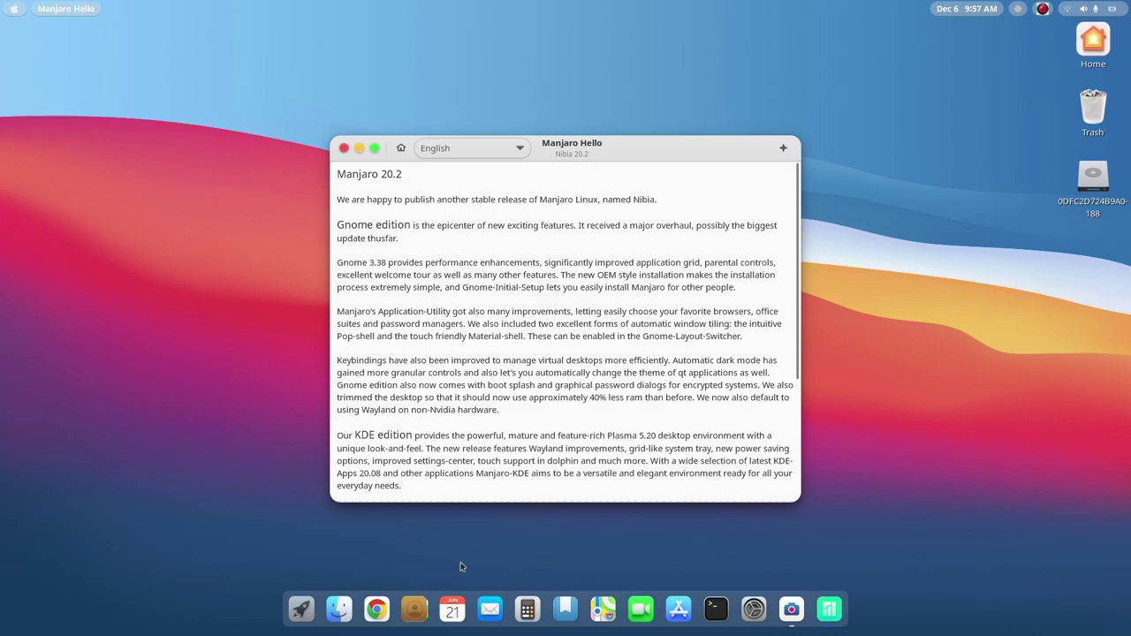
# - Open GNOME Settings from the dock and scroll through its sidebar categories on the Sound page
pyautogui.click(751, 610)
pyautogui.scroll(-5, 347, 423)
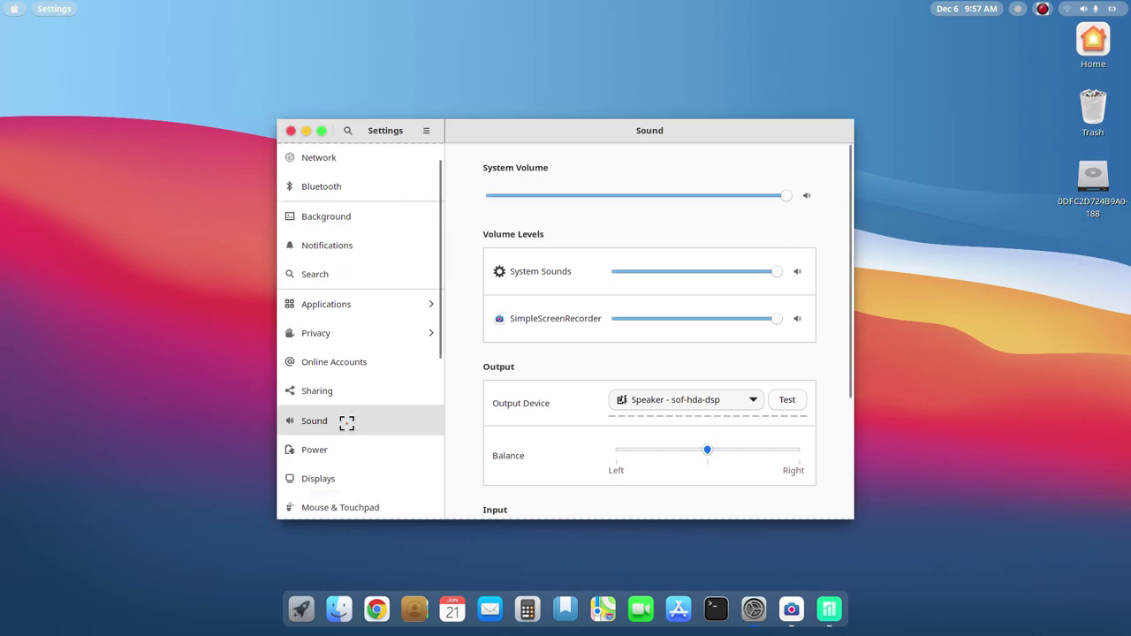
pyautogui.scroll(5, 347, 423)
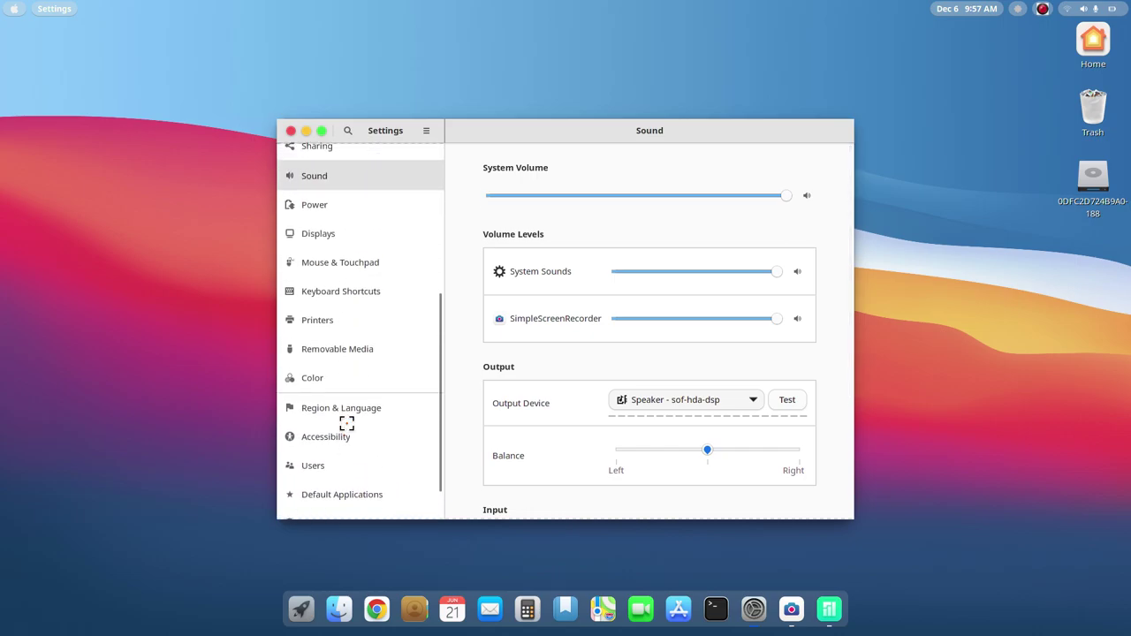
pyautogui.scroll(3, 347, 424)
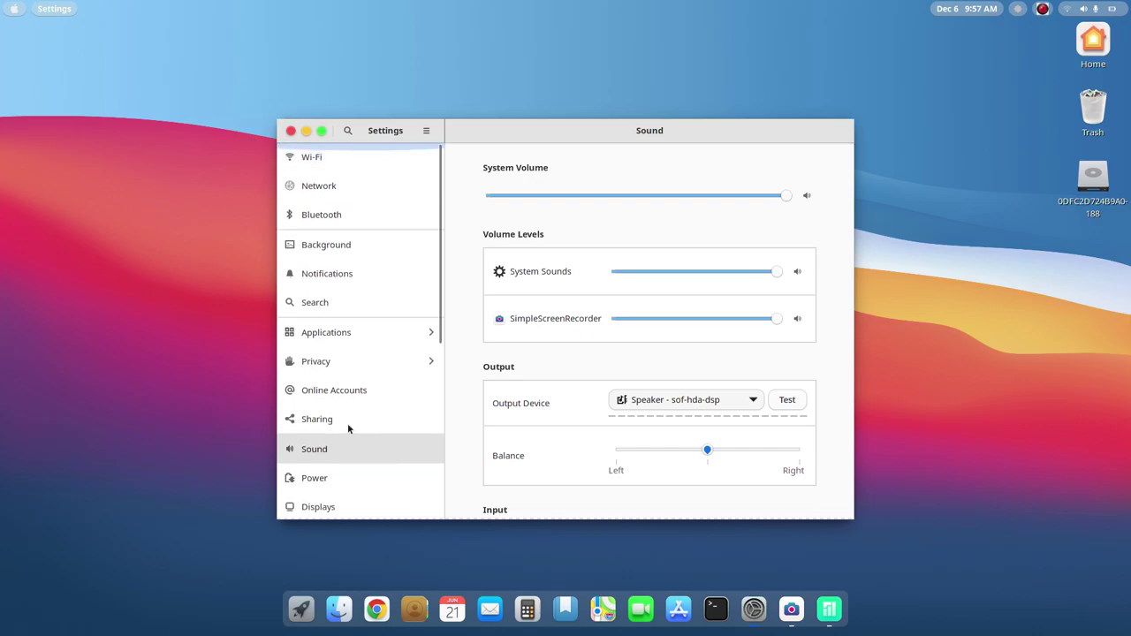
pyautogui.scroll(-4, 346, 423)
pyautogui.scroll(-3, 346, 423)
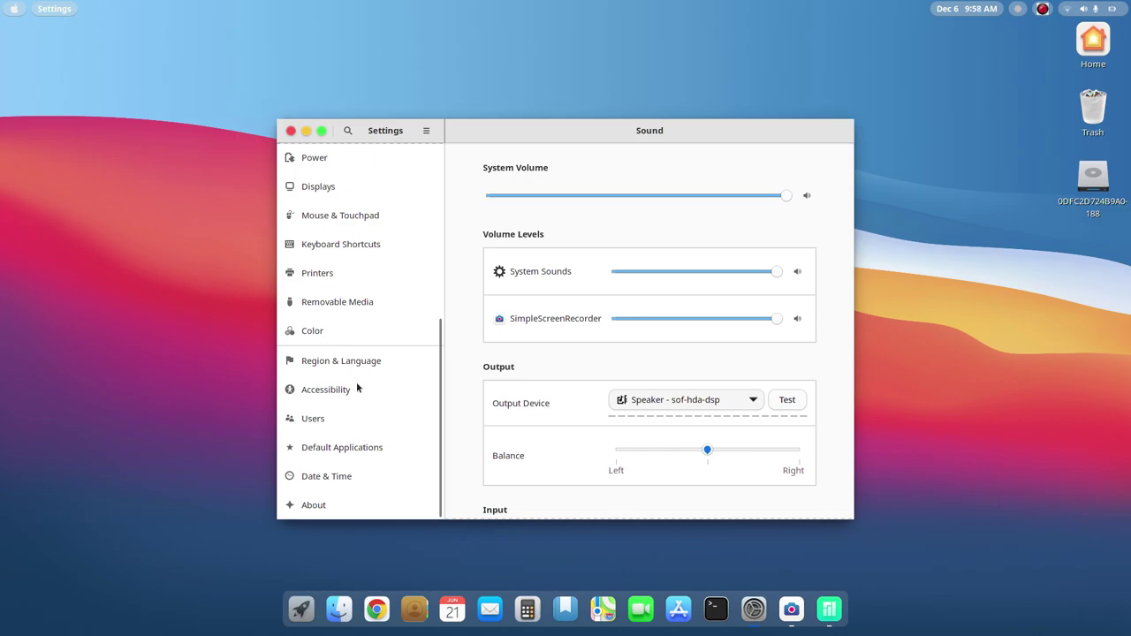
pyautogui.scroll(3, 356, 391)
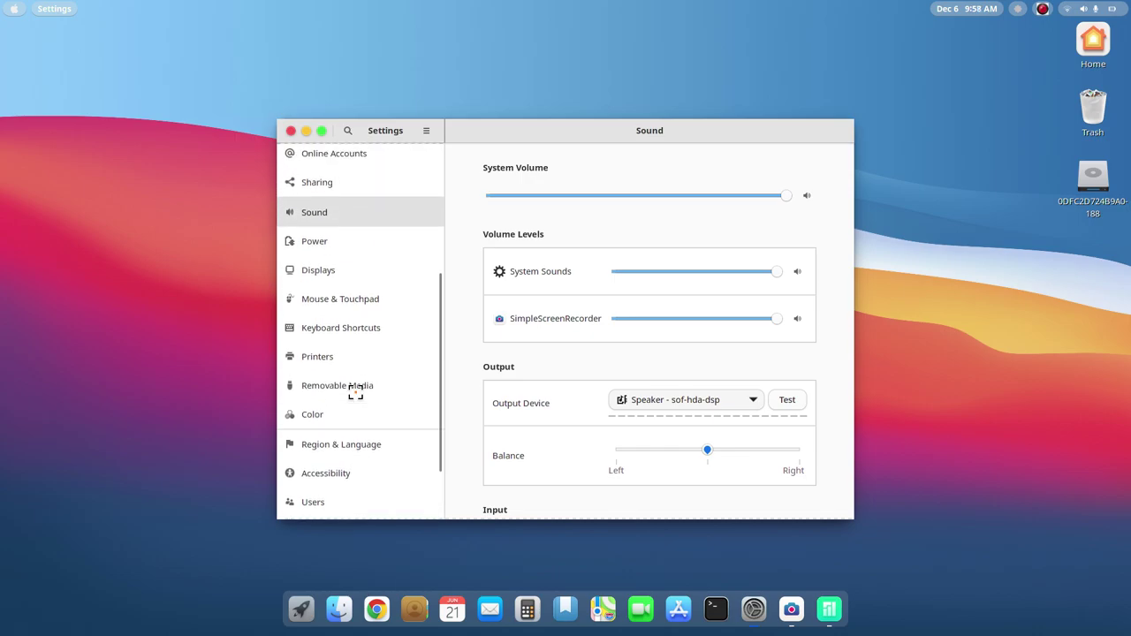
pyautogui.scroll(4, 355, 391)
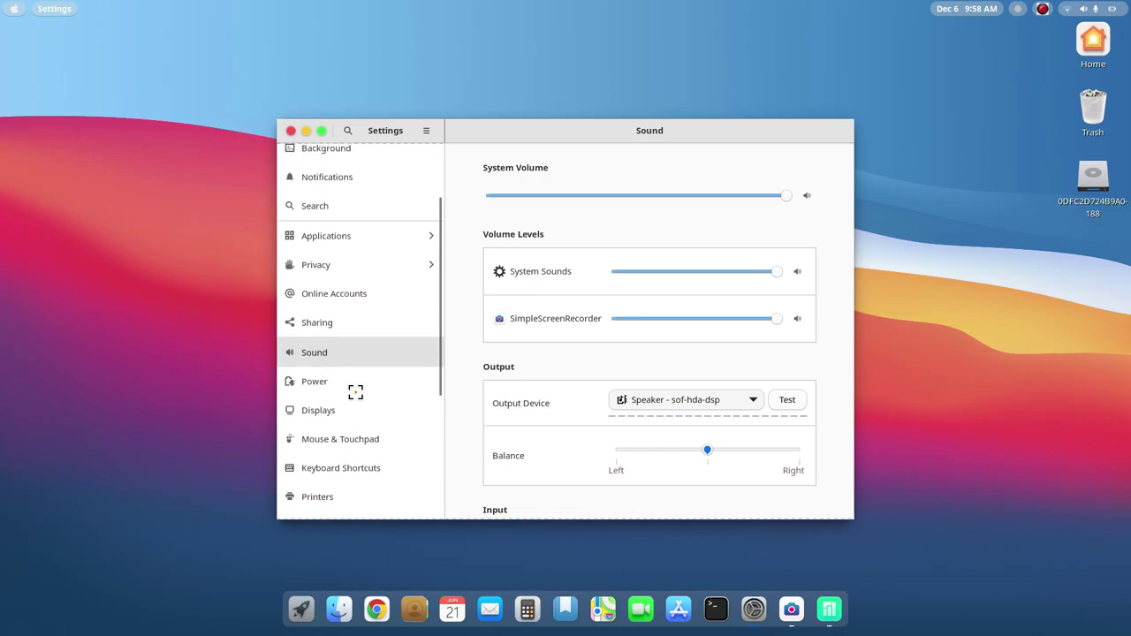
pyautogui.scroll(1, 356, 391)
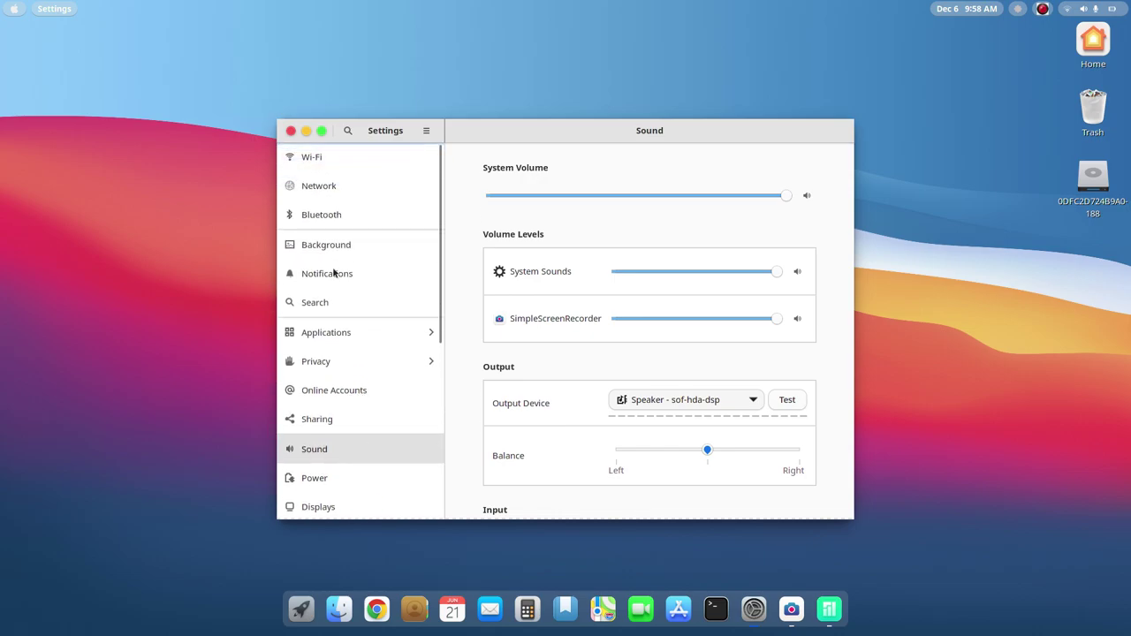
# - Close Settings and launch Parental Controls by searching 'par' in the application menu
pyautogui.click(290, 130)
pyautogui.click(14, 9)
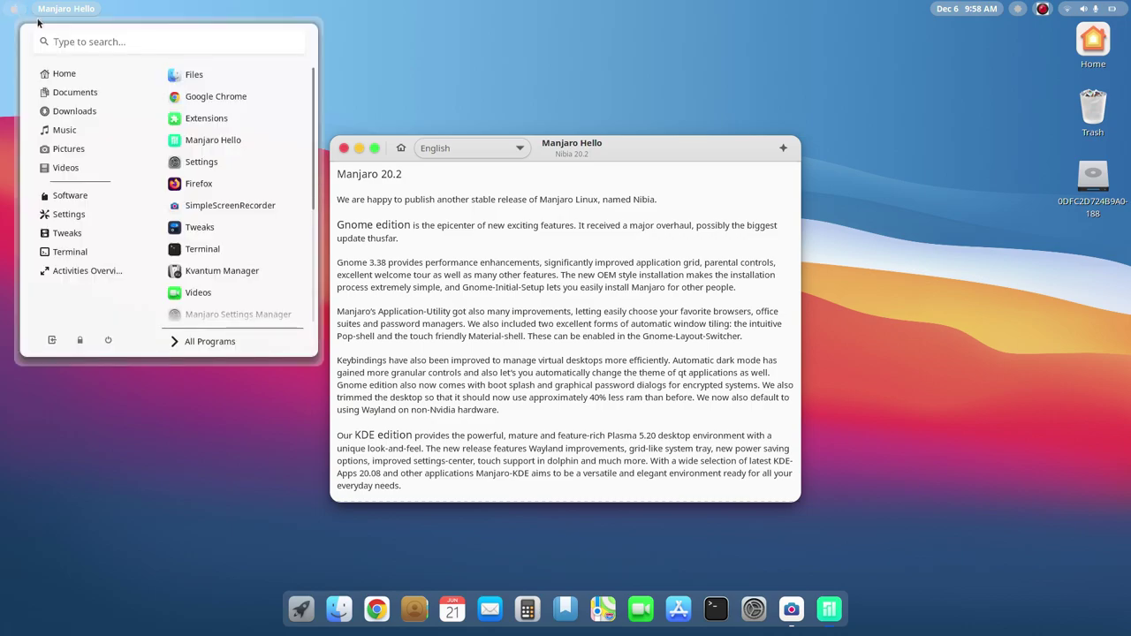
pyautogui.click(109, 41)
pyautogui.write('par')
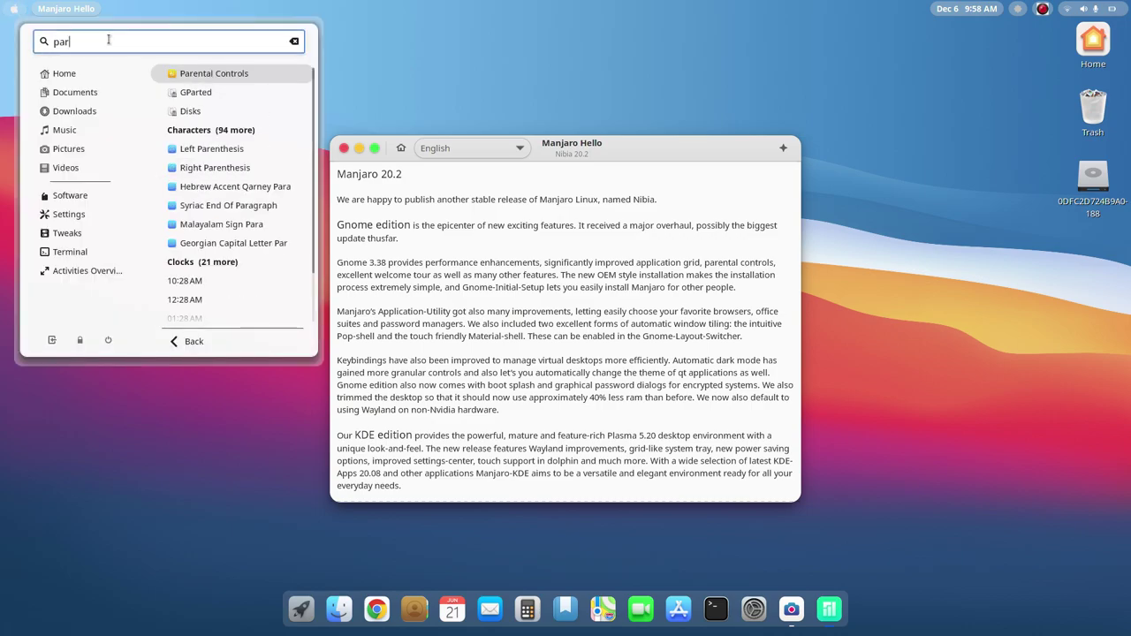
pyautogui.press('Return')
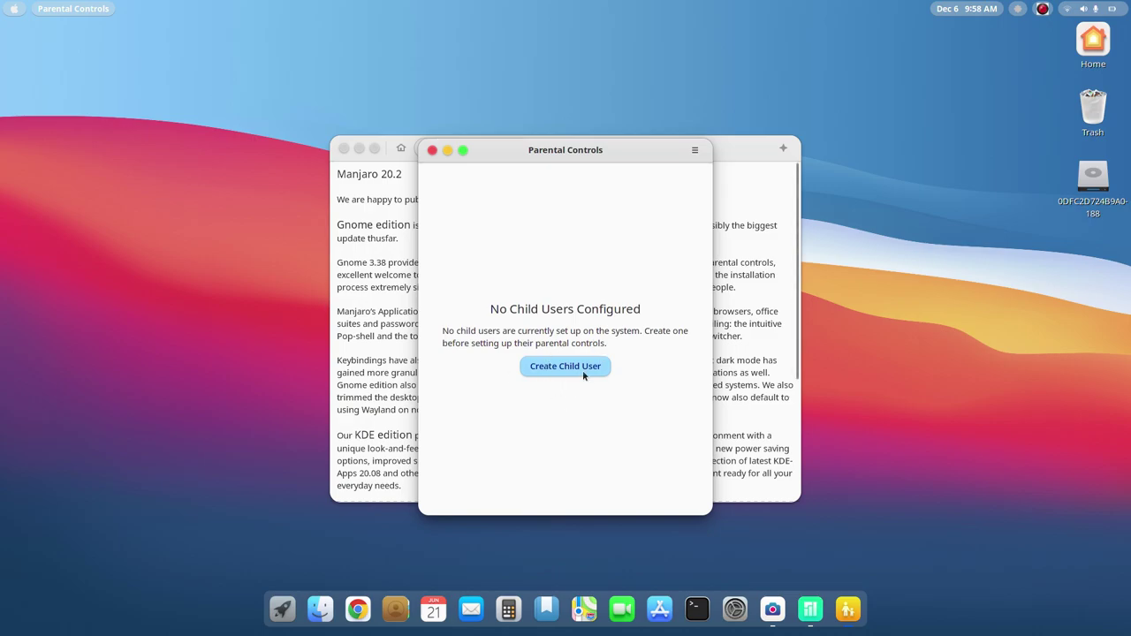
# - View the About Parental Controls info showing version 0.9.0, then close it and the app
pyautogui.click(694, 150)
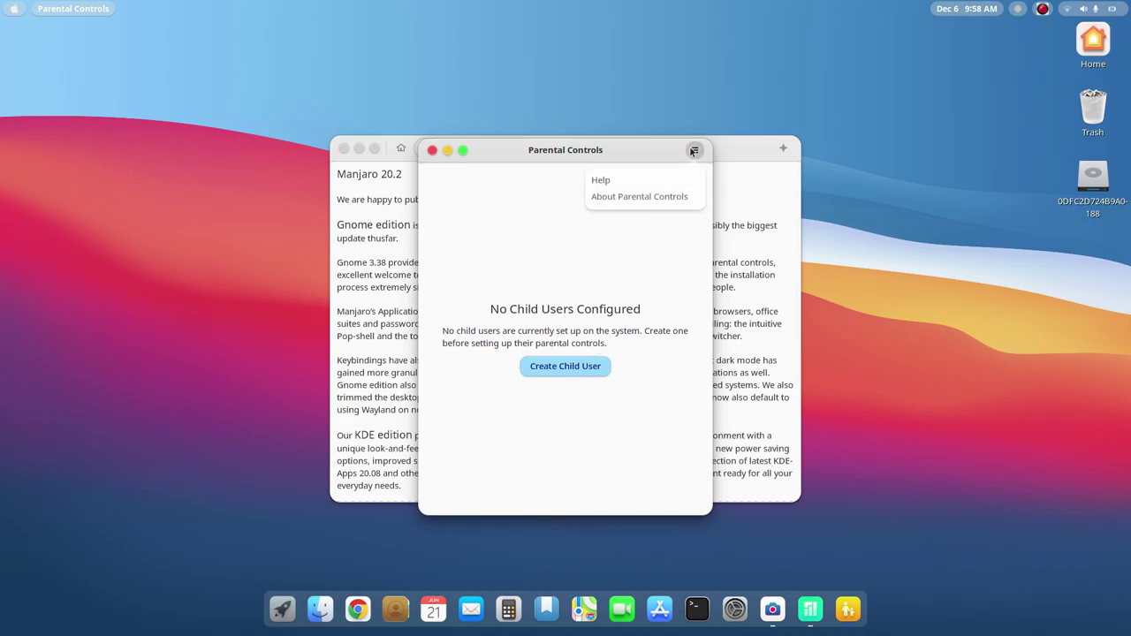
pyautogui.click(639, 199)
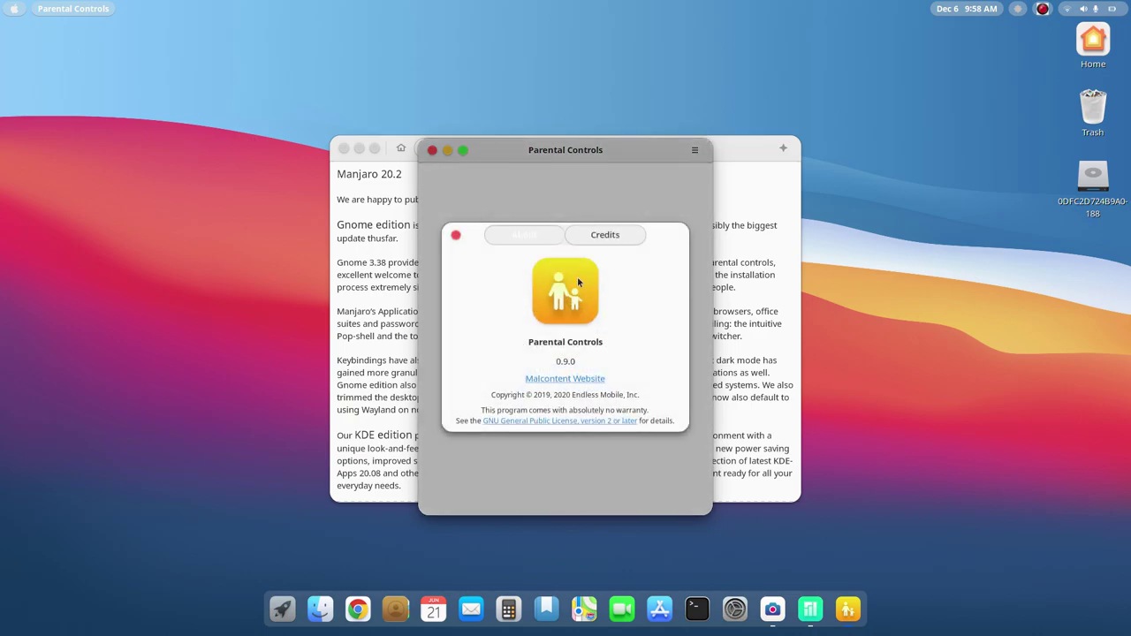
pyautogui.moveTo(579, 361); pyautogui.dragTo(552, 361)
pyautogui.click(551, 361)
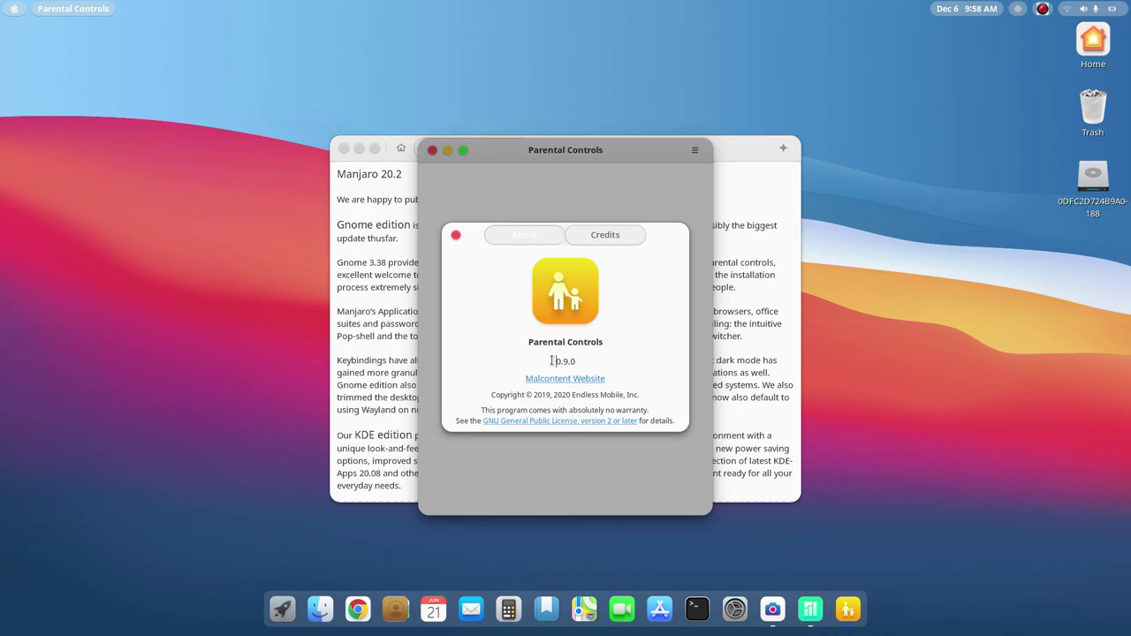
pyautogui.click(456, 235)
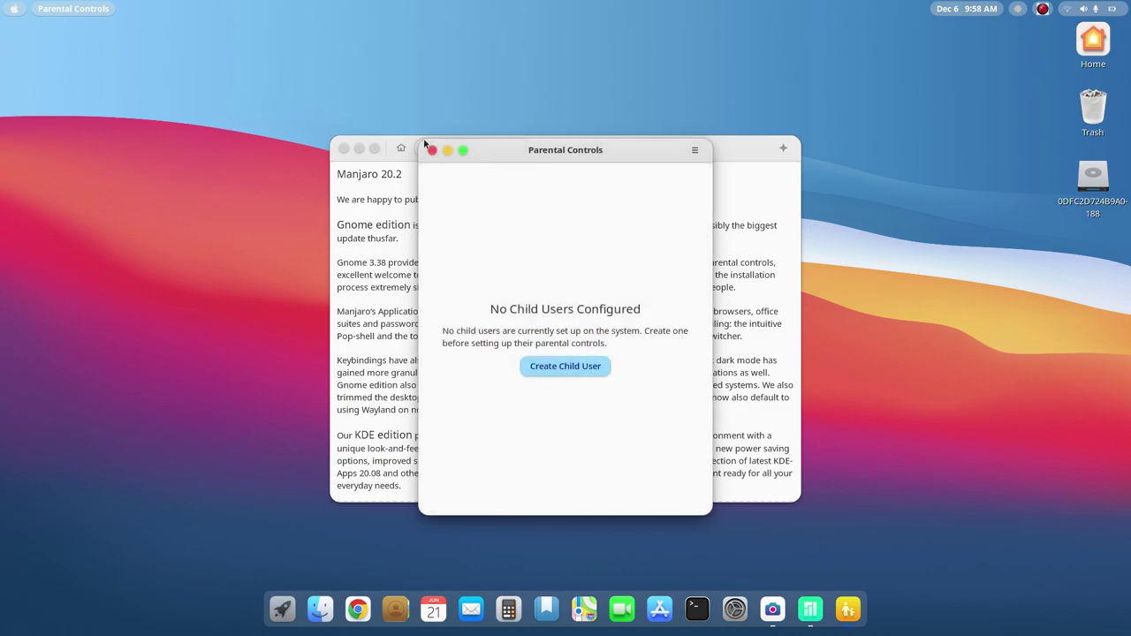
pyautogui.click(432, 150)
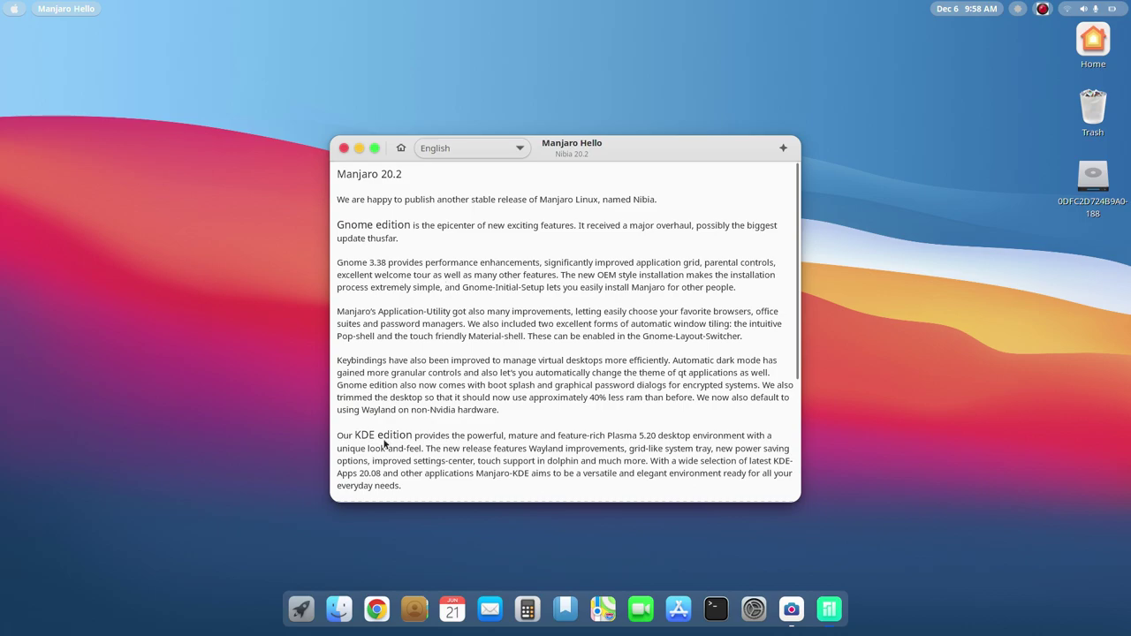
# - Open the application grid, briefly search 'weco', then clear the search field
pyautogui.click(300, 609)
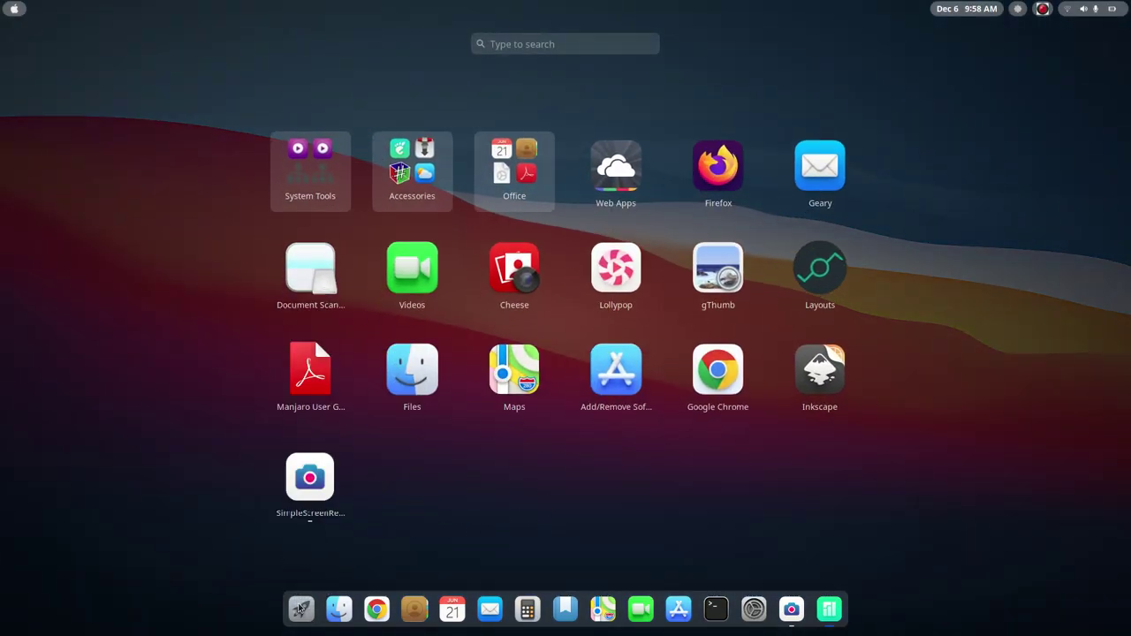
pyautogui.write('w')
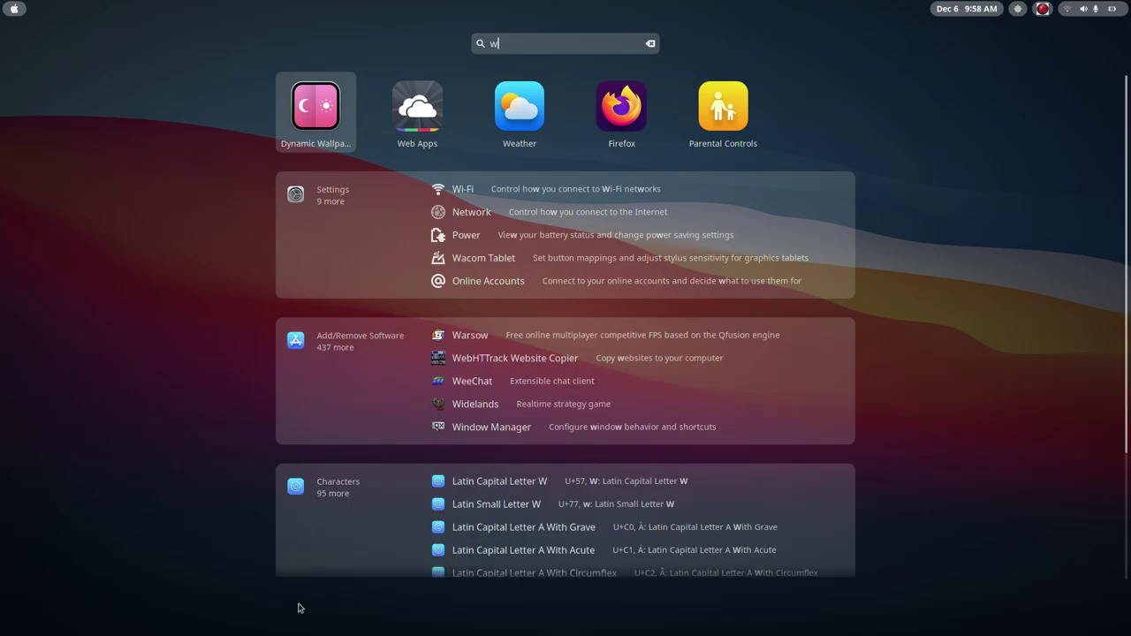
pyautogui.write('eco')
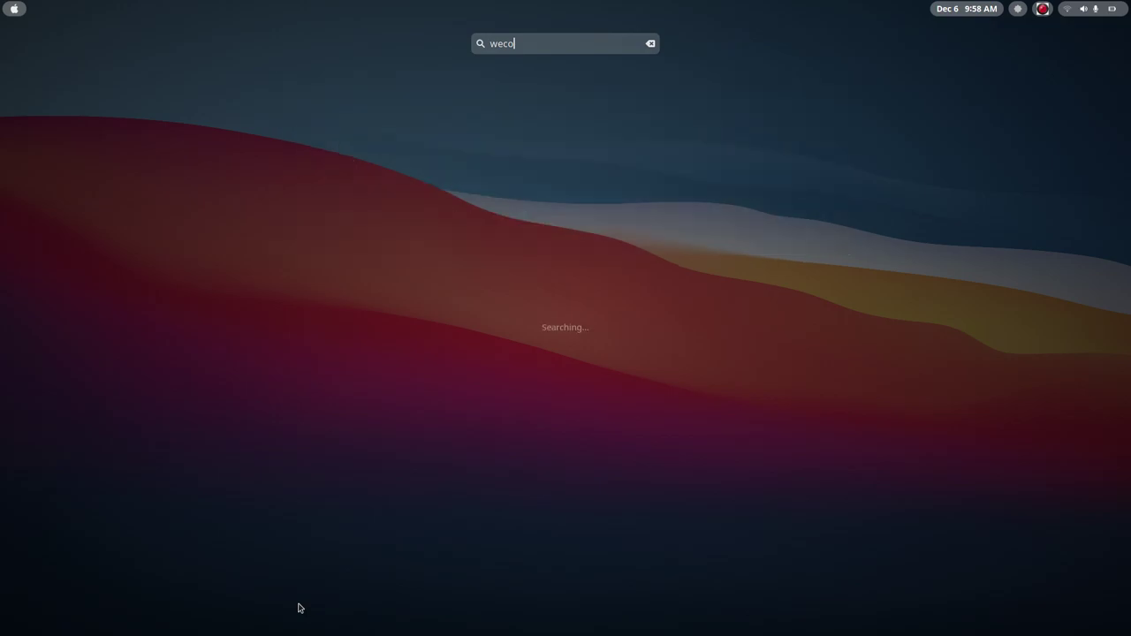
pyautogui.press('BackSpace')
pyautogui.press('BackSpace')
pyautogui.press('BackSpace')
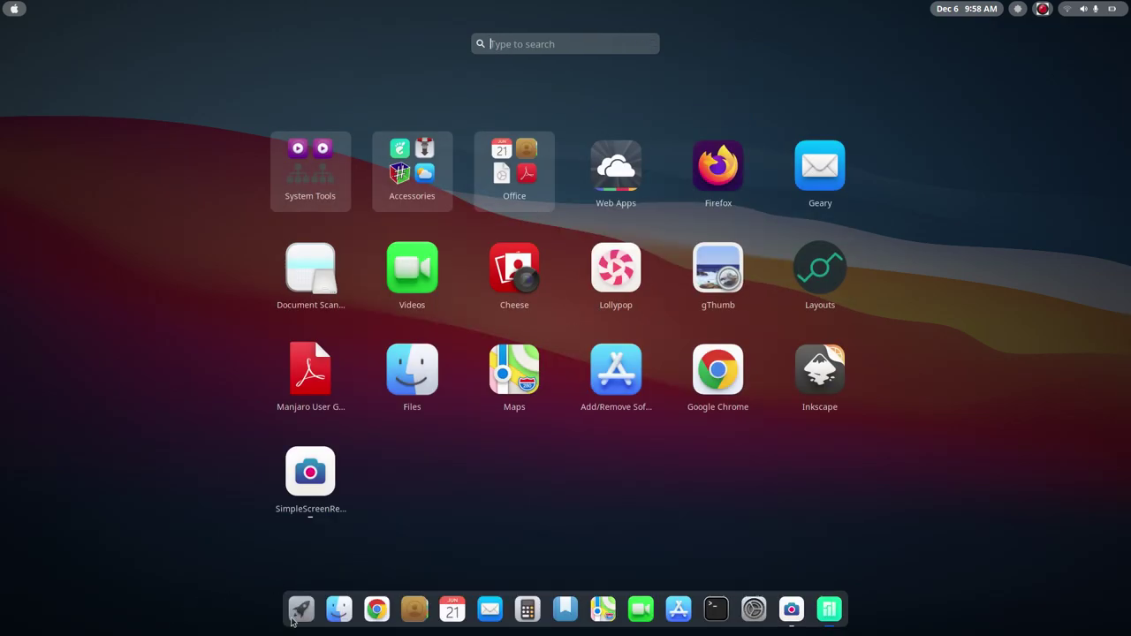
# - Dismiss the application grid to reveal Manjaro Hello's 20.2 release notes
pyautogui.click(301, 609)
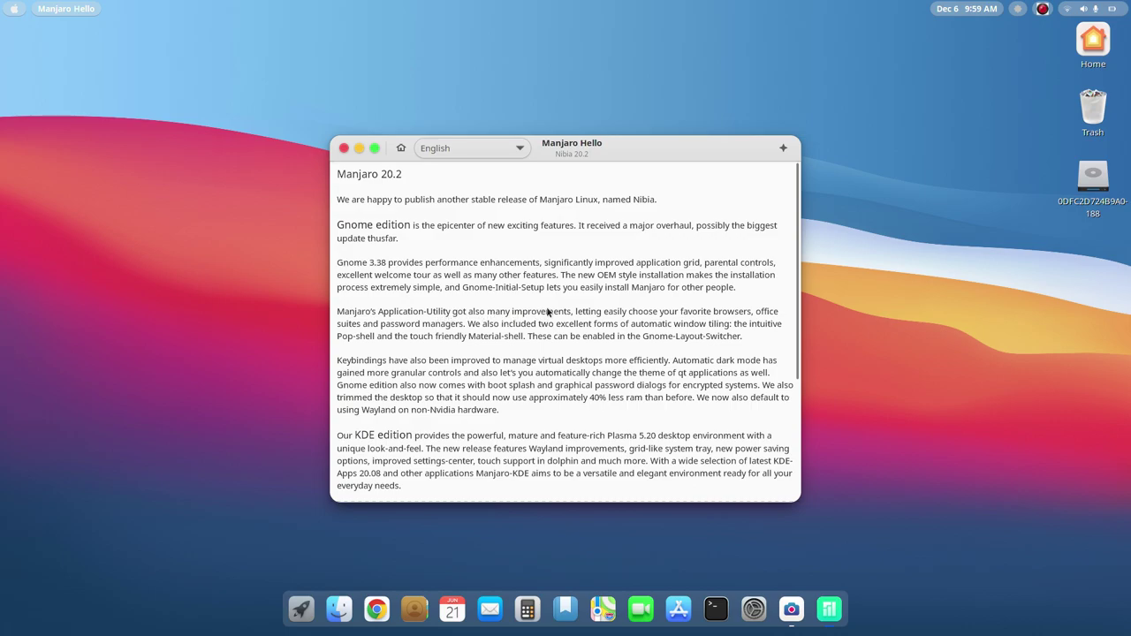
# - Launch Manjaro Settings by searching 'manja' in the application grid
pyautogui.click(305, 608)
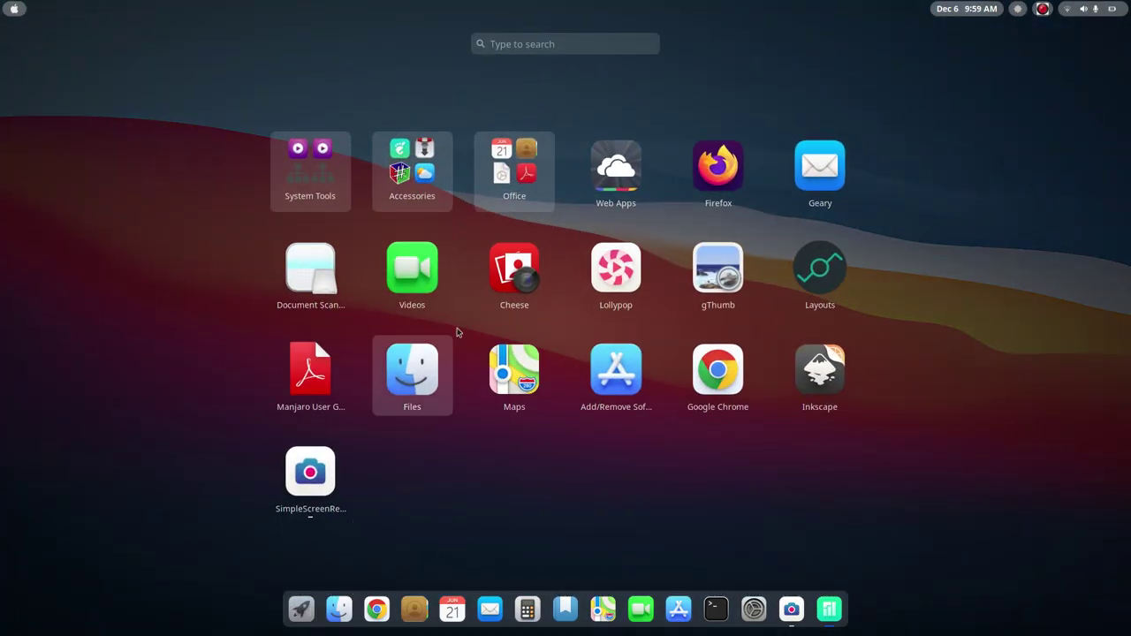
pyautogui.click(543, 43)
pyautogui.write('man')
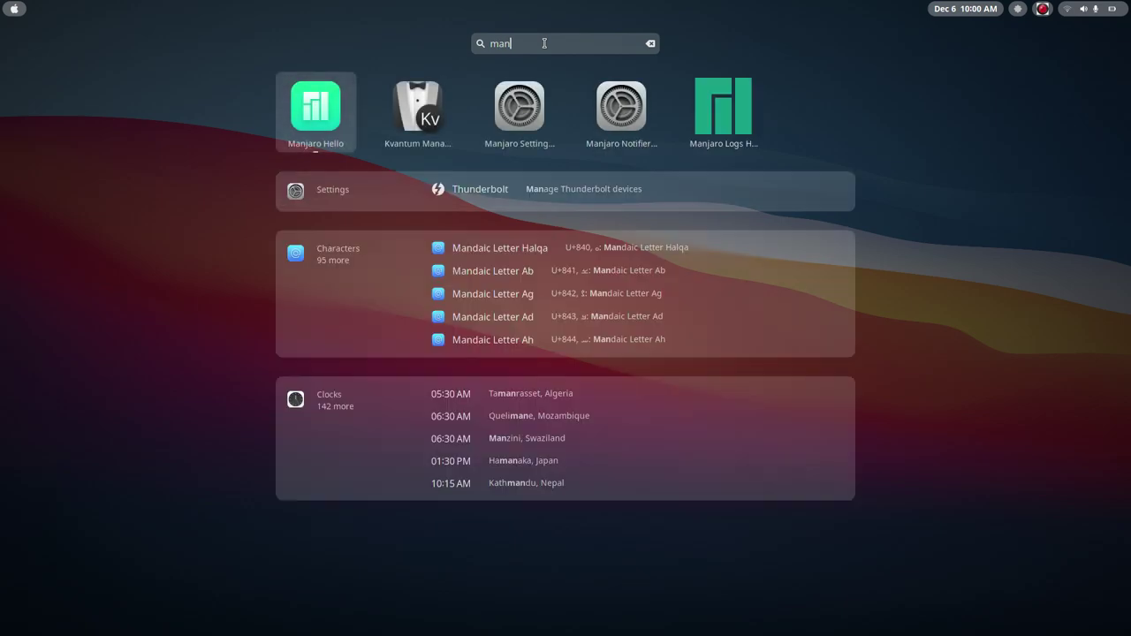
pyautogui.write('ja')
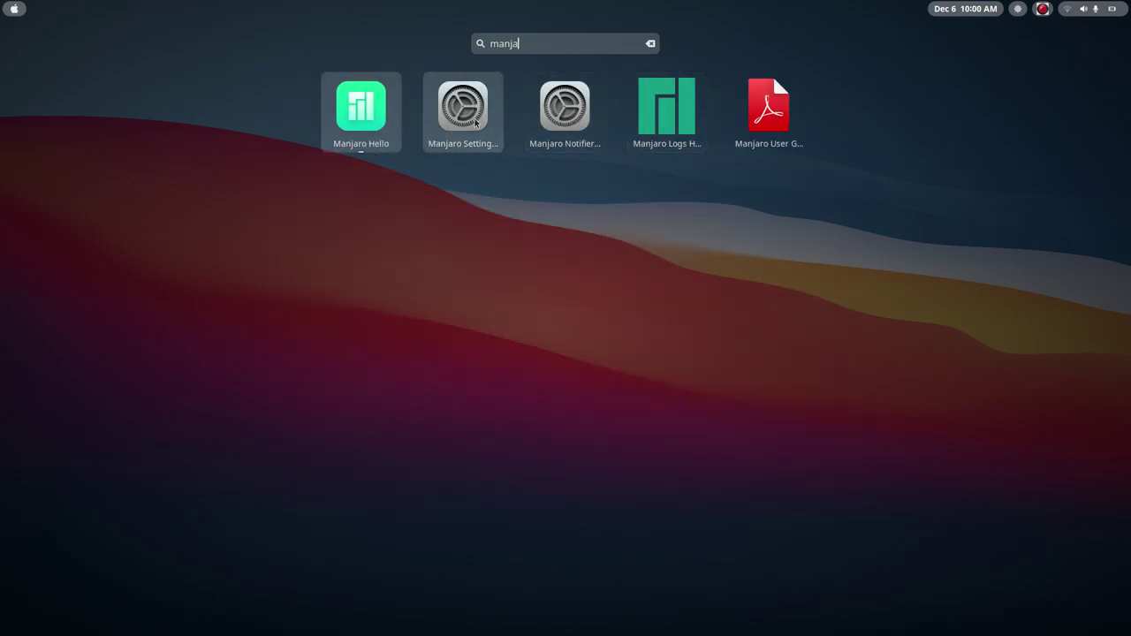
pyautogui.press('Return')
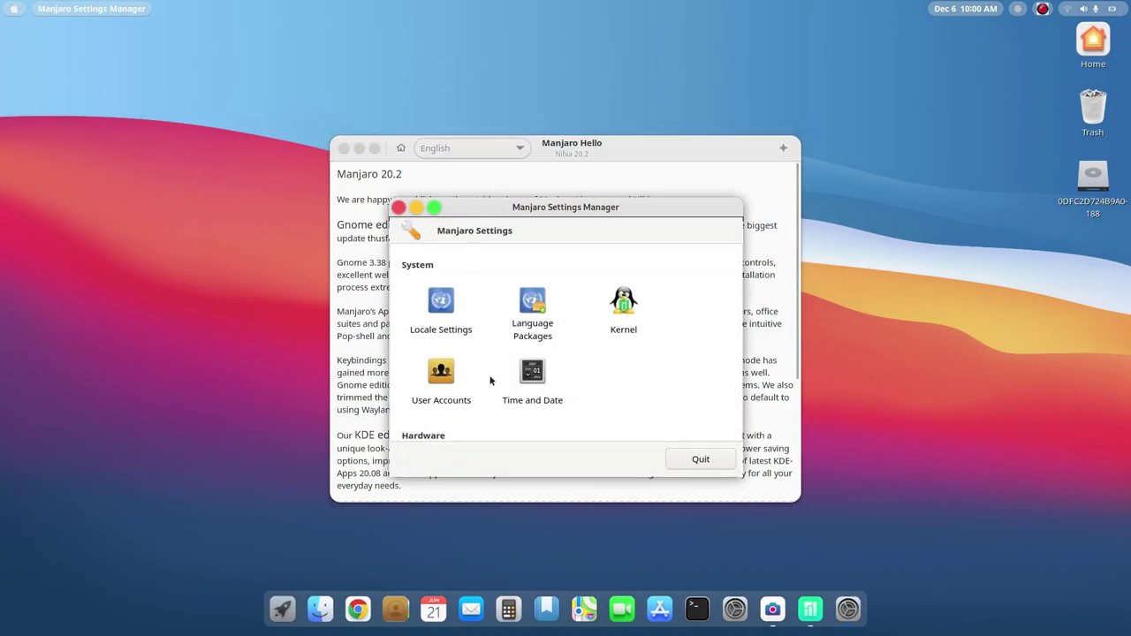
# - Browse the System modules, reposition the window, and select Hardware Configuration
pyautogui.scroll(-3, 490, 381)
pyautogui.scroll(3, 490, 381)
pyautogui.scroll(-3, 490, 380)
pyautogui.scroll(3, 490, 381)
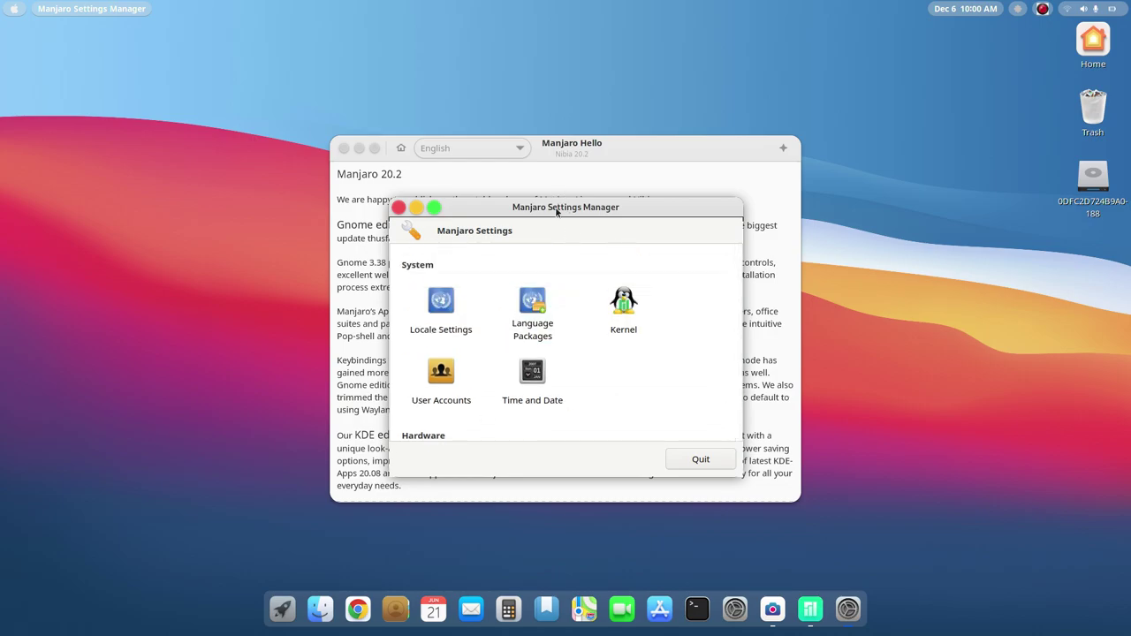
pyautogui.moveTo(555, 203); pyautogui.dragTo(544, 177)
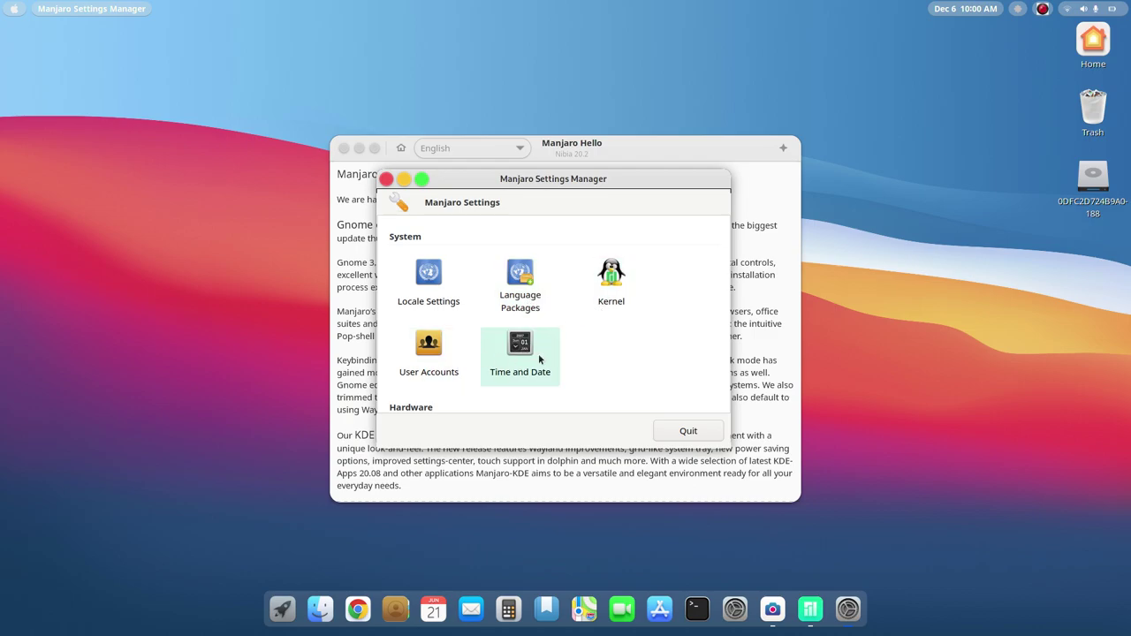
pyautogui.scroll(-2, 539, 358)
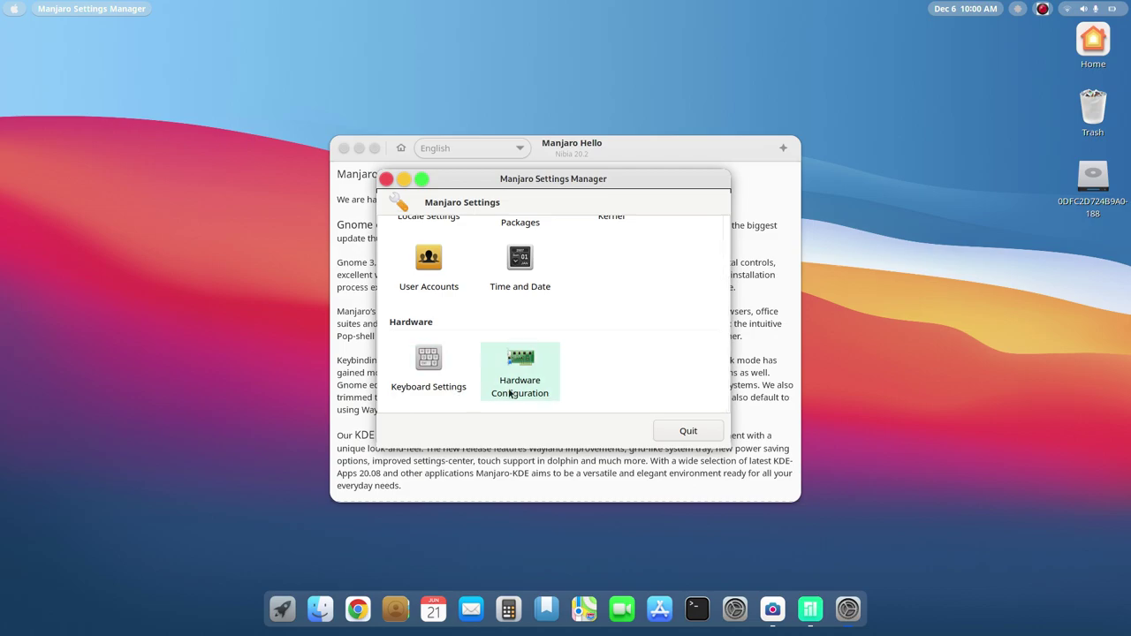
pyautogui.click(522, 378)
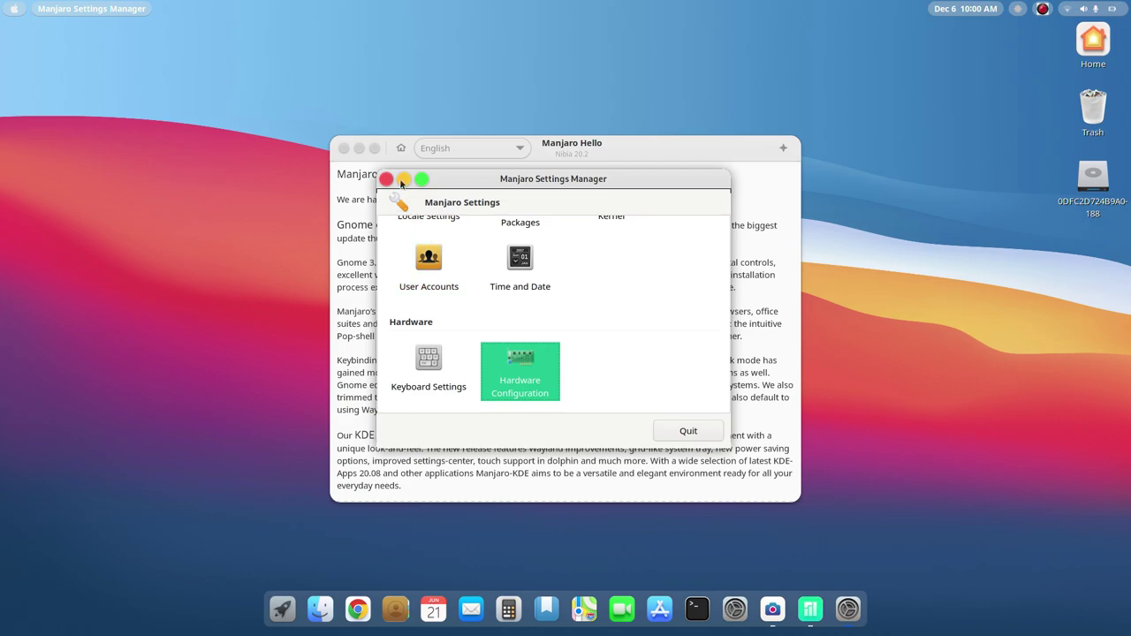
# - Quit Manjaro Settings Manager
pyautogui.click(673, 432)
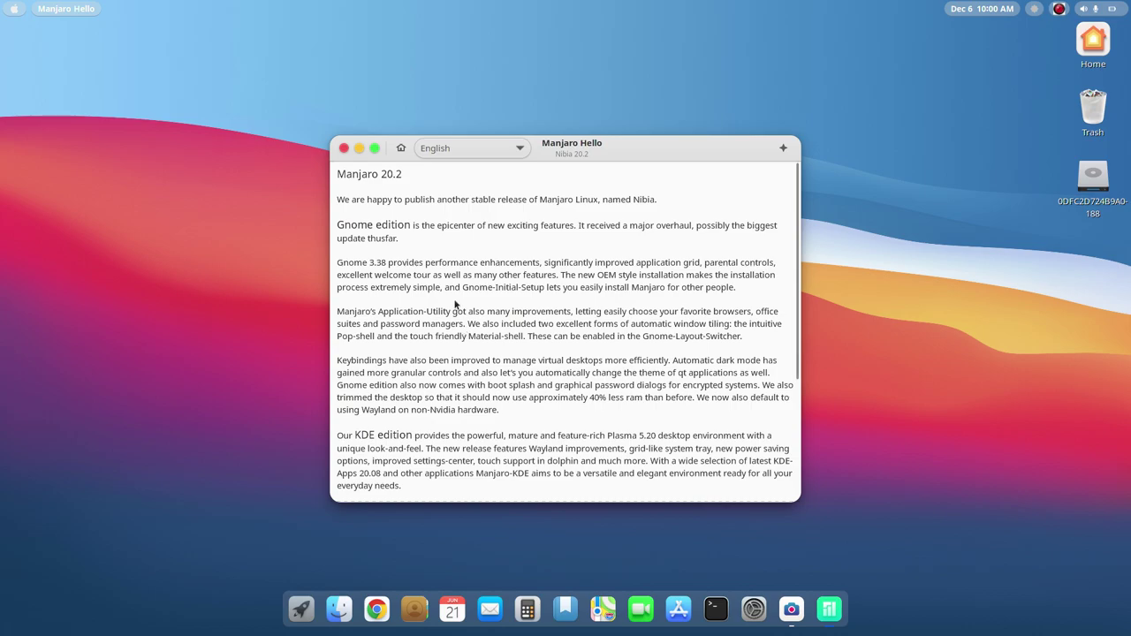
# - Return to the Welcome page and open Applications with the Browsers category expanded
pyautogui.click(400, 148)
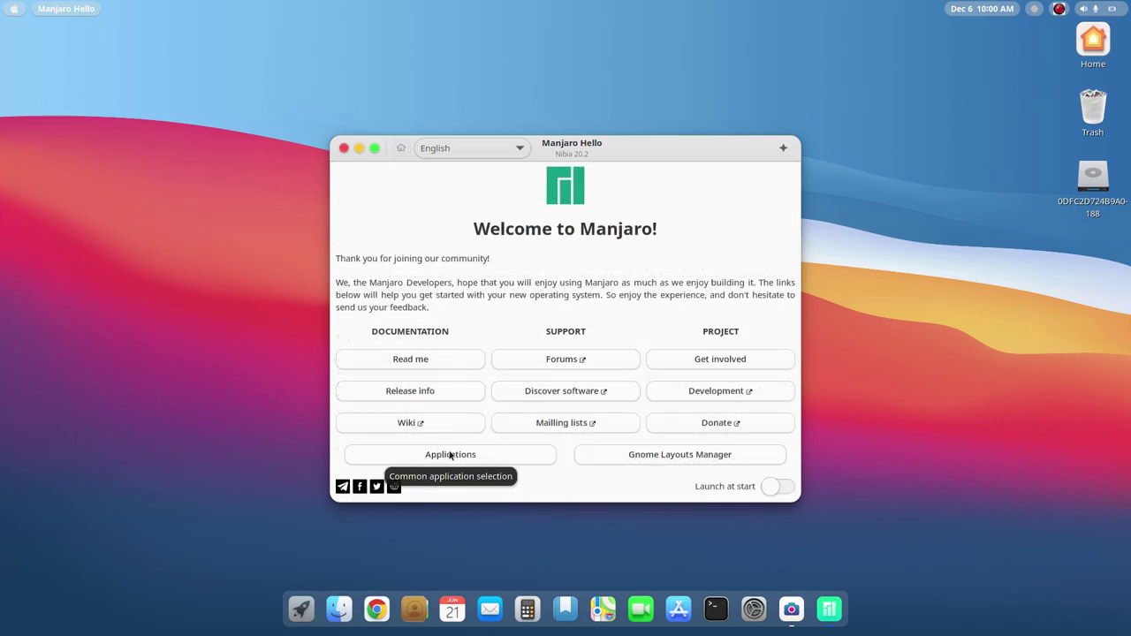
pyautogui.click(450, 455)
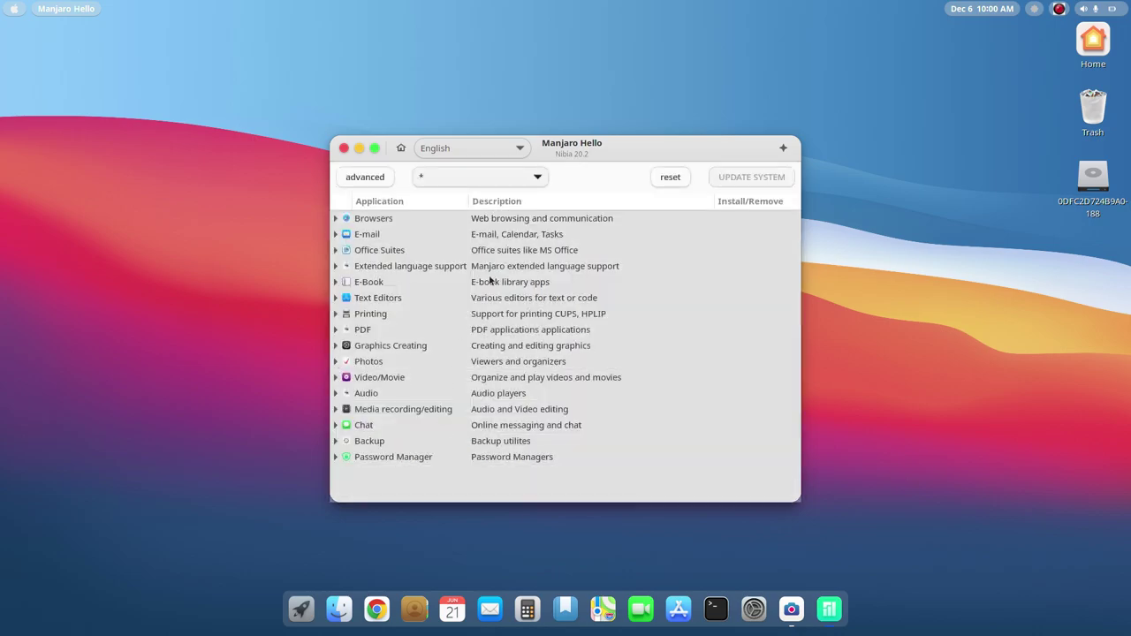
pyautogui.click(336, 220)
pyautogui.click(430, 242)
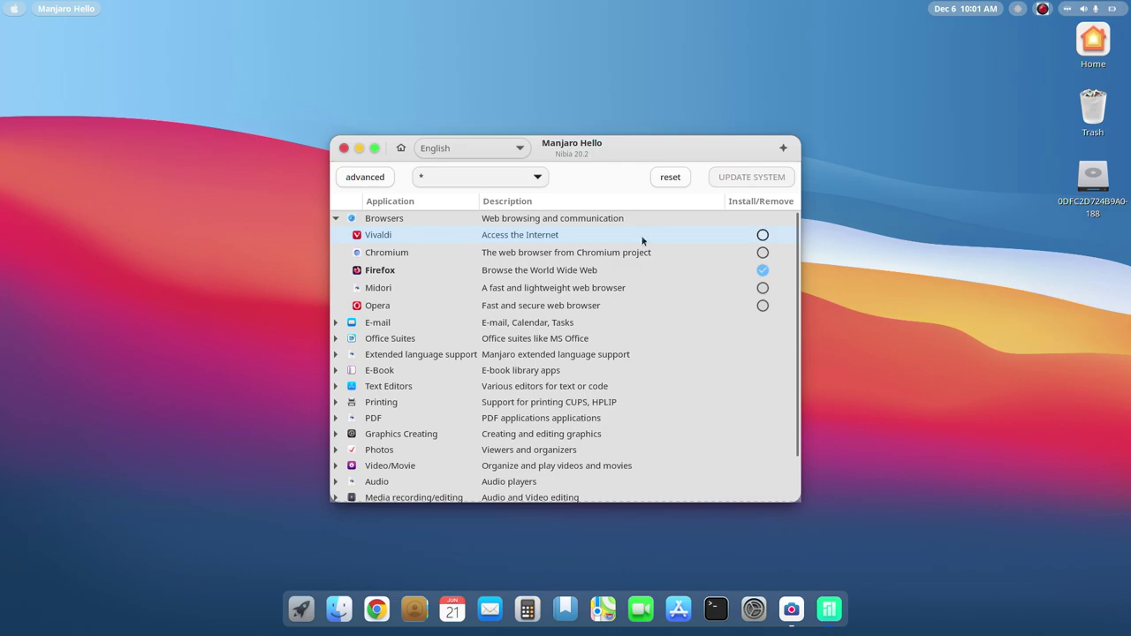
# - Tick Chromium and untick Firefox, then revert both so only Firefox stays marked
pyautogui.click(763, 253)
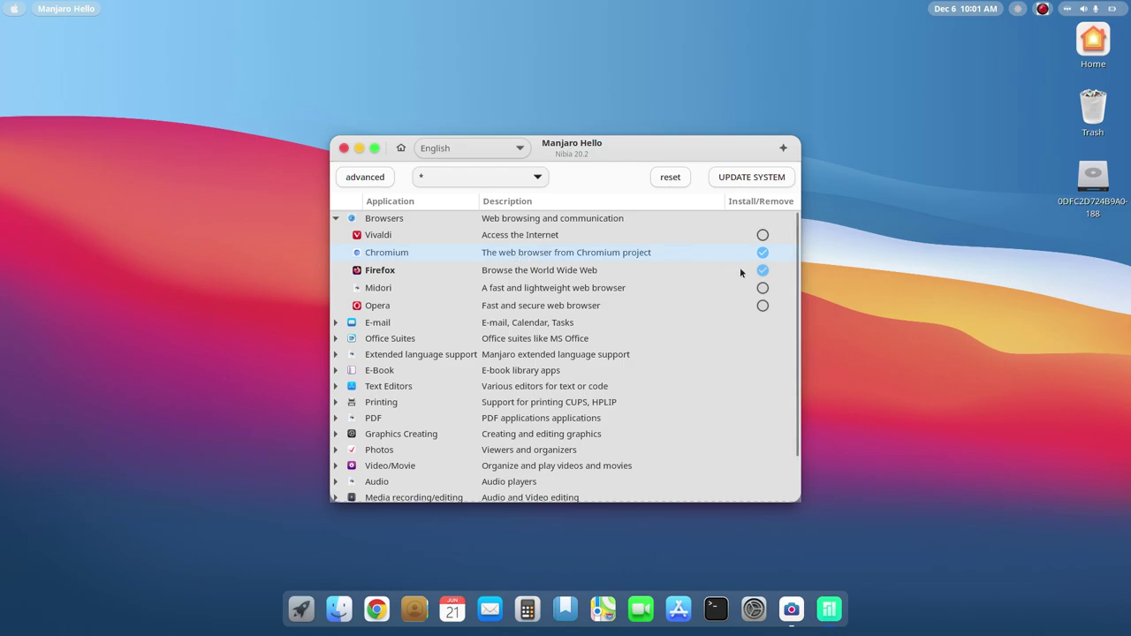
pyautogui.click(763, 271)
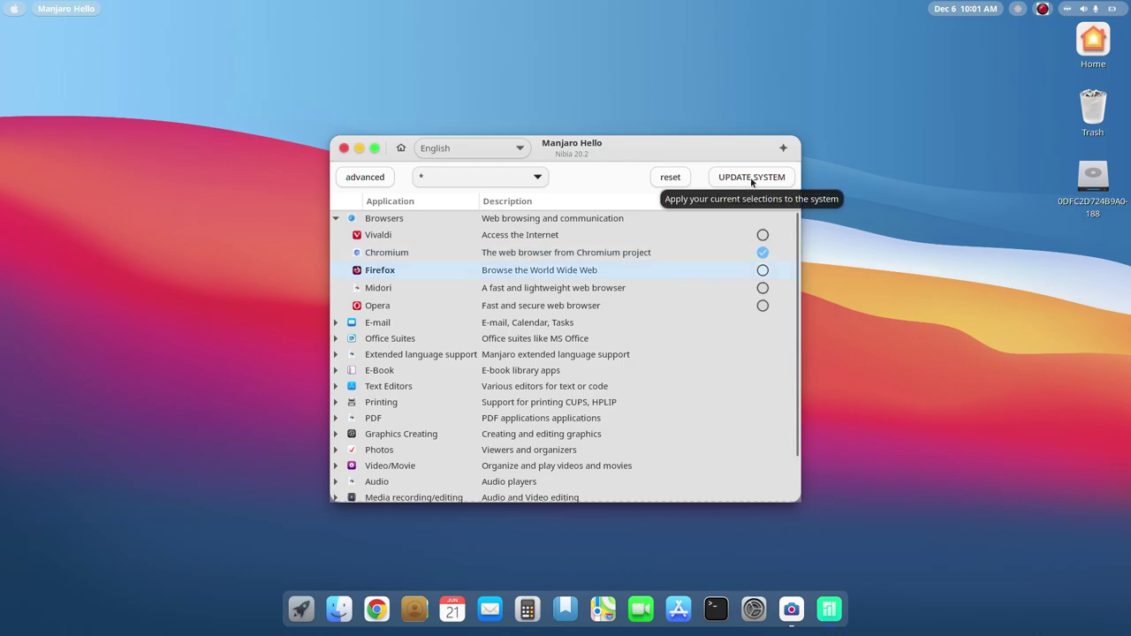
pyautogui.click(765, 254)
pyautogui.click(762, 271)
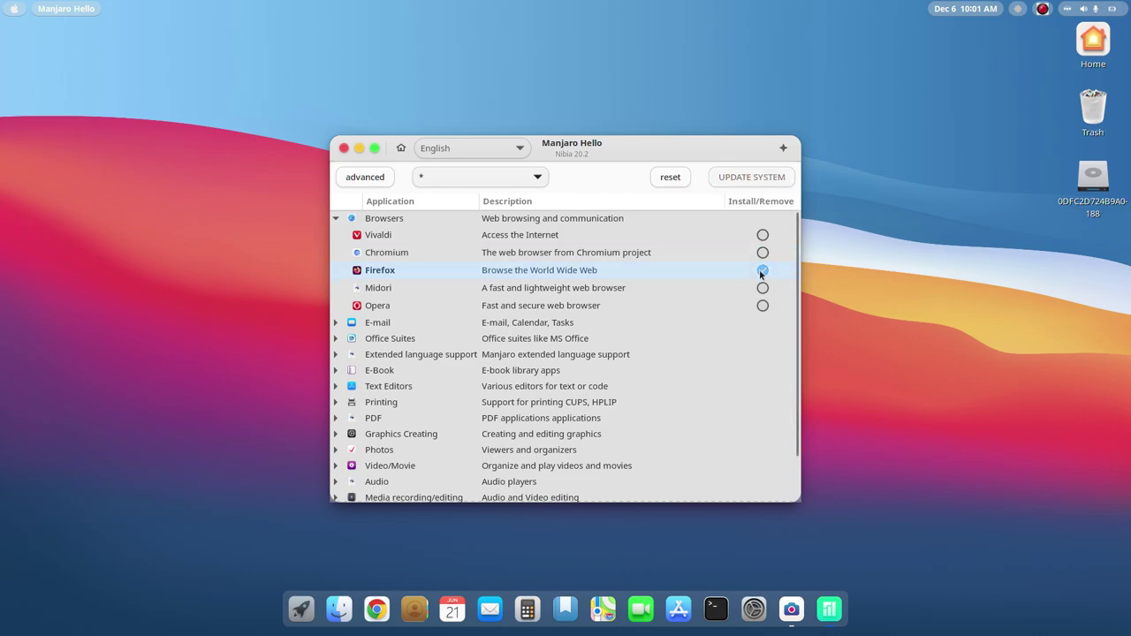
# - Go back to the Manjaro 20.2 release notes and check the tray update status
pyautogui.click(400, 148)
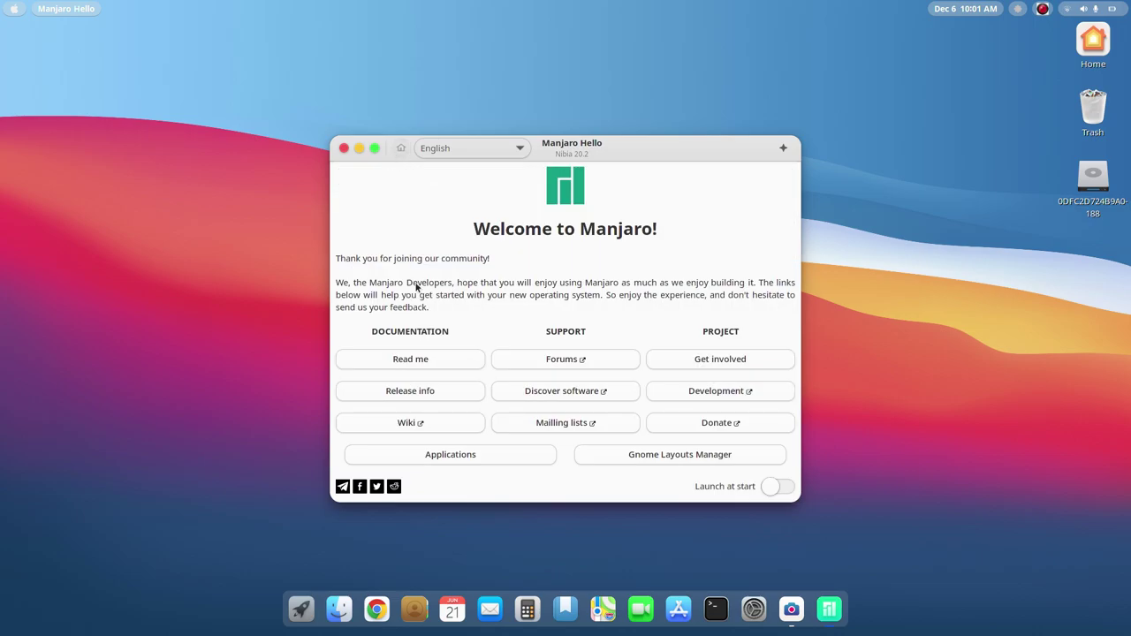
pyautogui.click(407, 392)
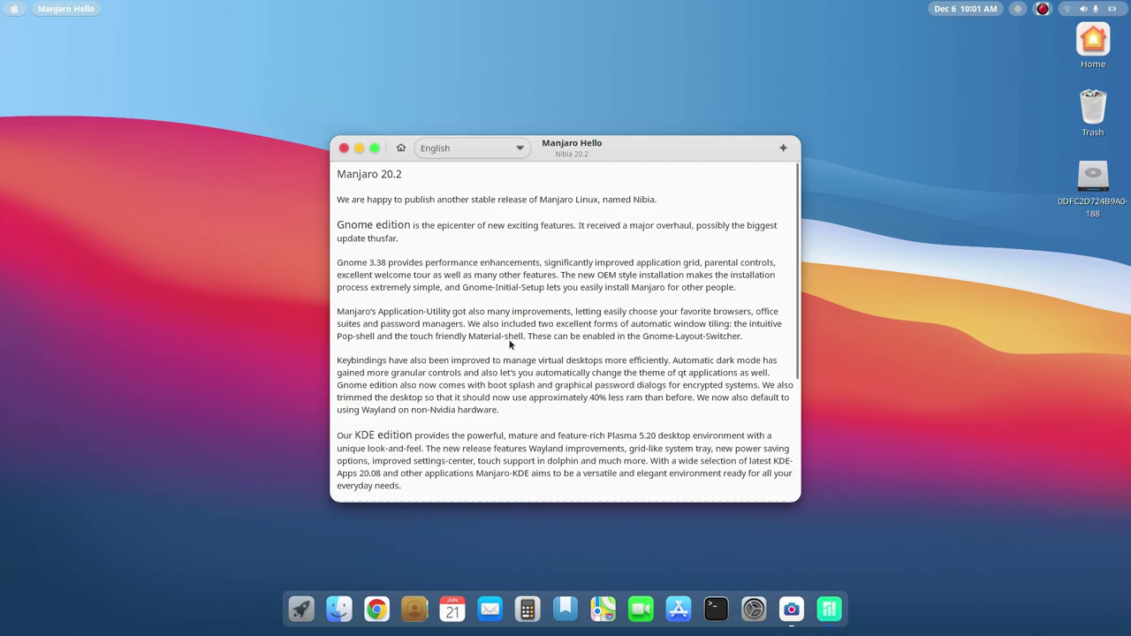
pyautogui.click(1018, 10)
pyautogui.click(1029, 14)
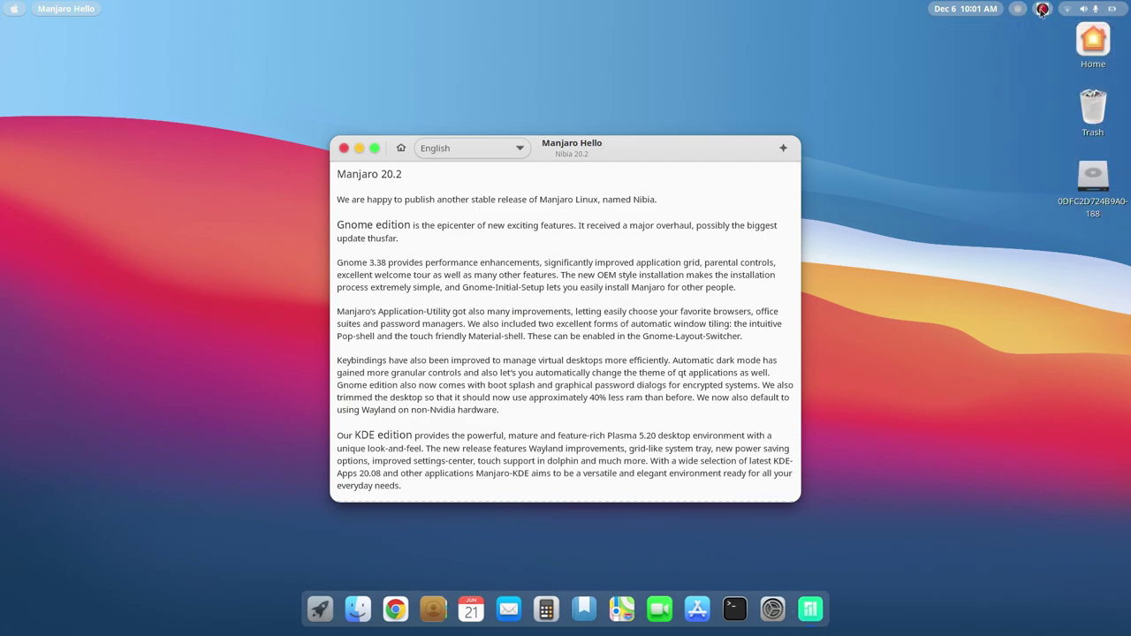
# - Recheck the update status popup, close it, and open the applications menu
pyautogui.click(1041, 10)
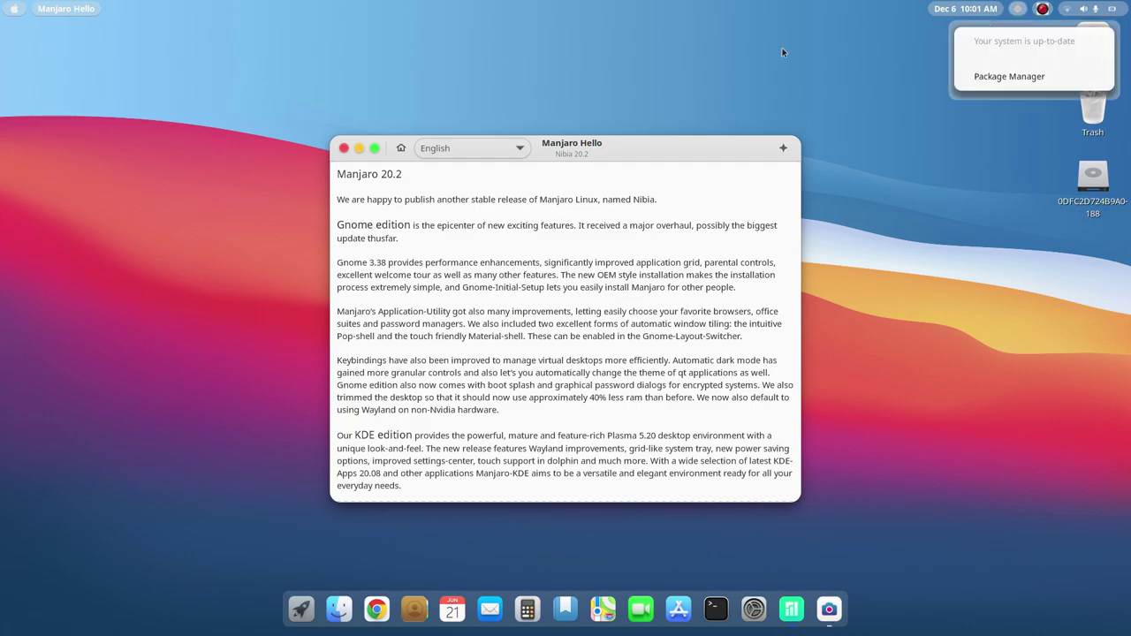
pyautogui.click(8, 22)
pyautogui.click(14, 9)
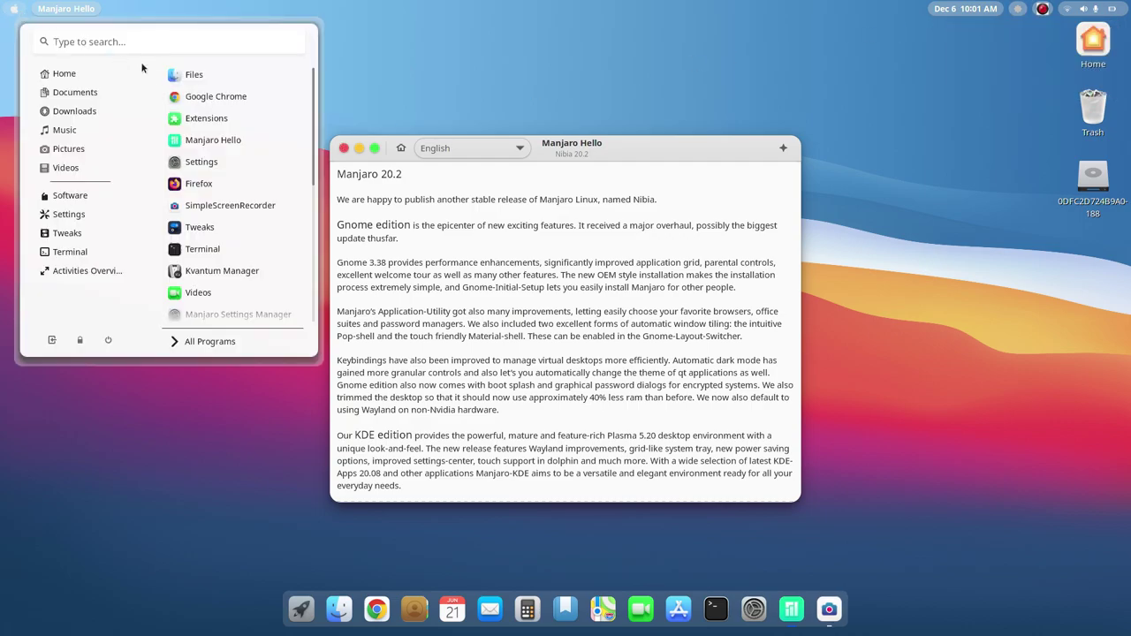
# - Launch Extensions, raise its window, and scroll through the Manually Installed and Built-In extensions
pyautogui.click(206, 117)
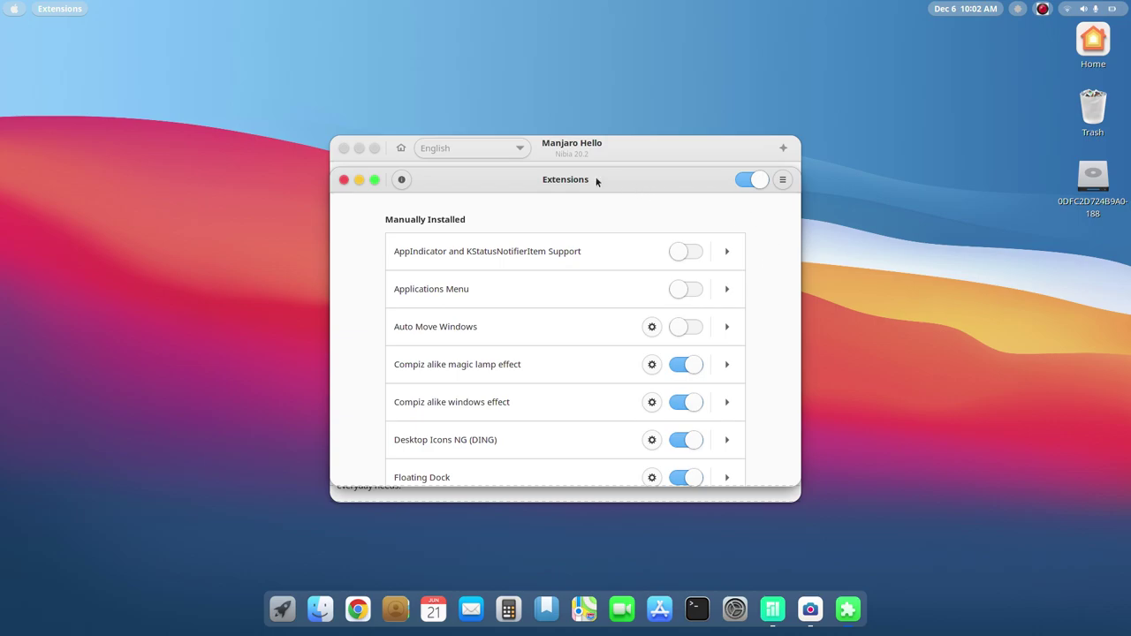
pyautogui.moveTo(595, 179); pyautogui.dragTo(595, 118)
pyautogui.scroll(-5, 605, 279)
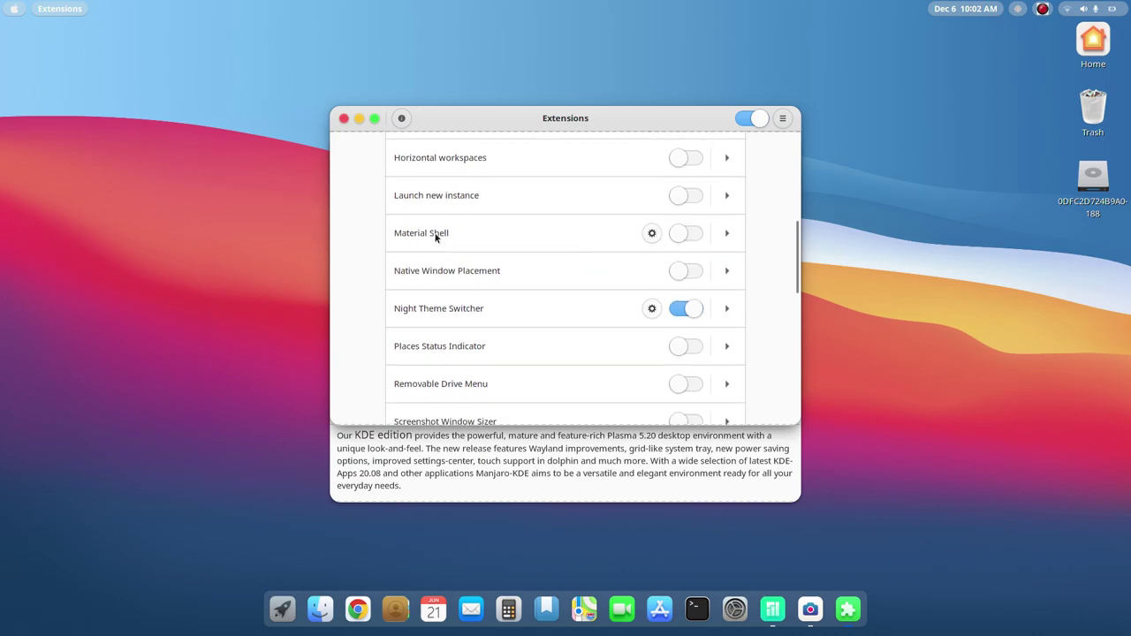
pyautogui.scroll(-5, 463, 343)
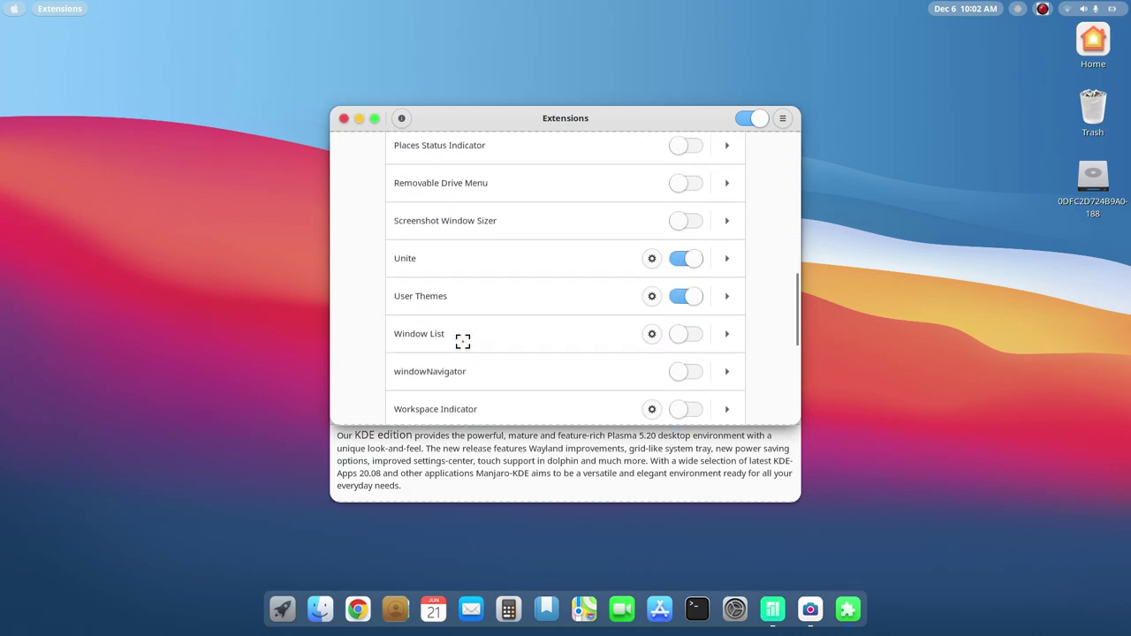
pyautogui.scroll(-2, 463, 341)
pyautogui.scroll(4, 463, 341)
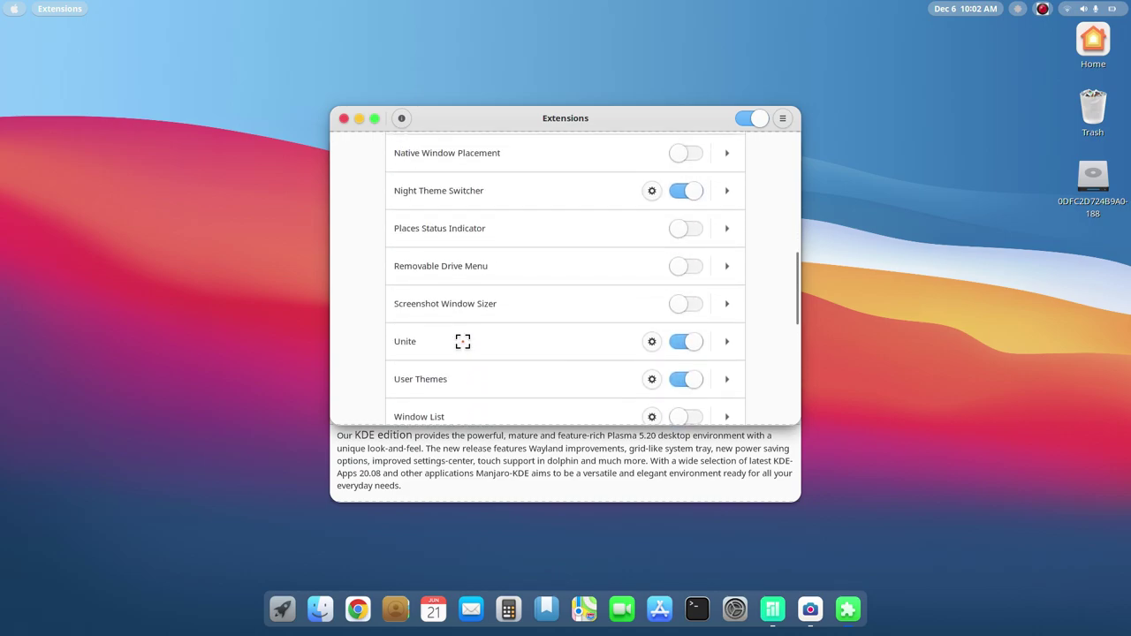
pyautogui.scroll(6, 463, 342)
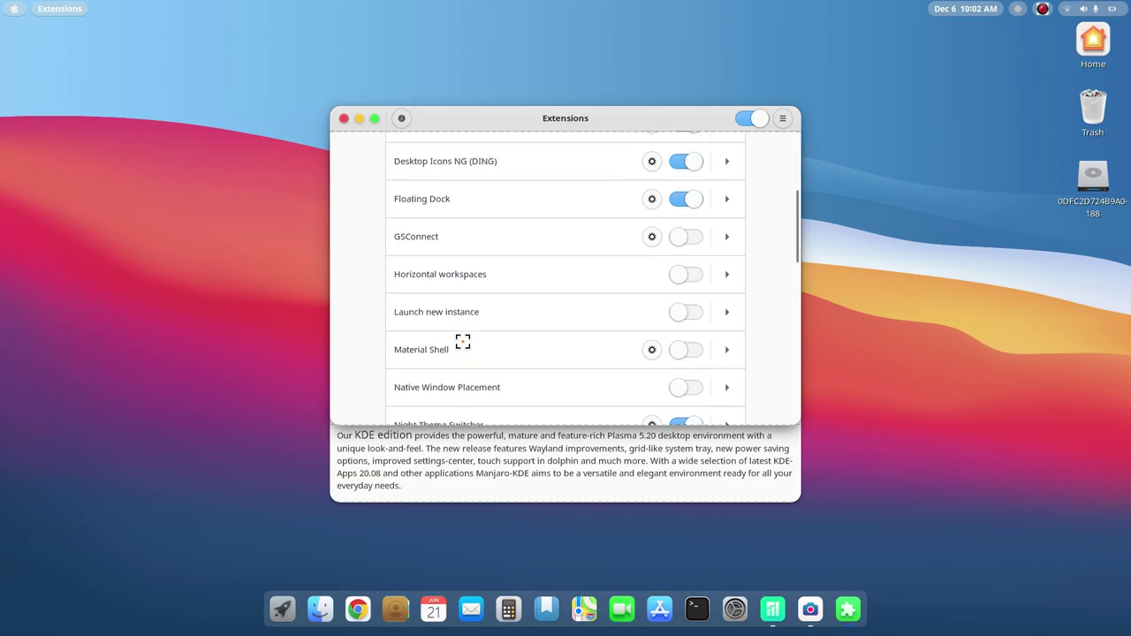
pyautogui.scroll(6, 463, 341)
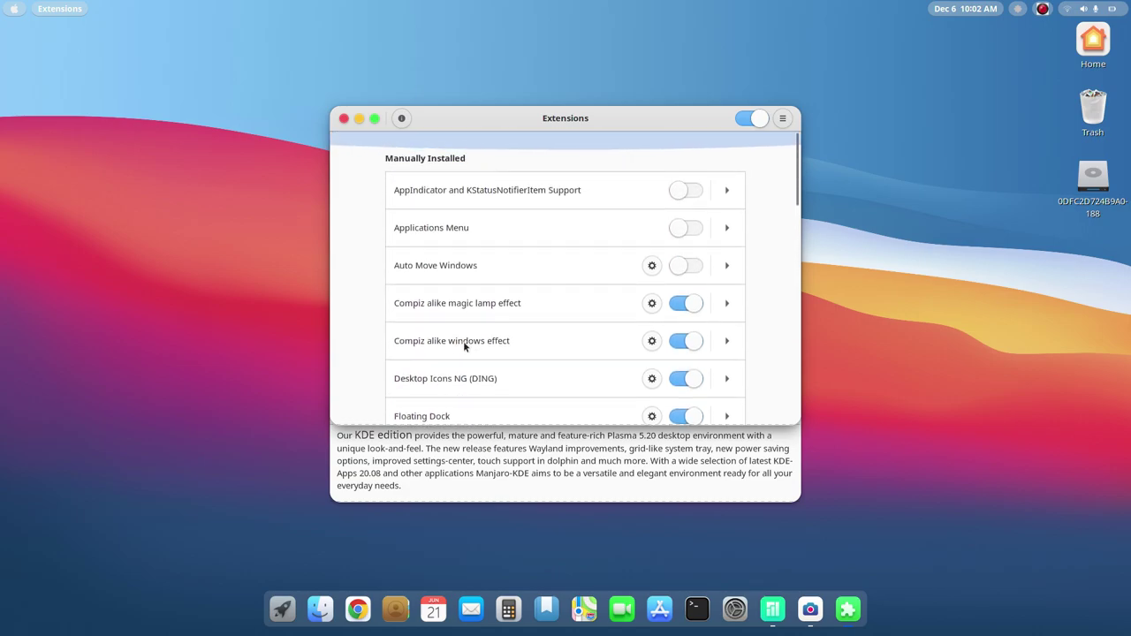
pyautogui.scroll(-3, 463, 341)
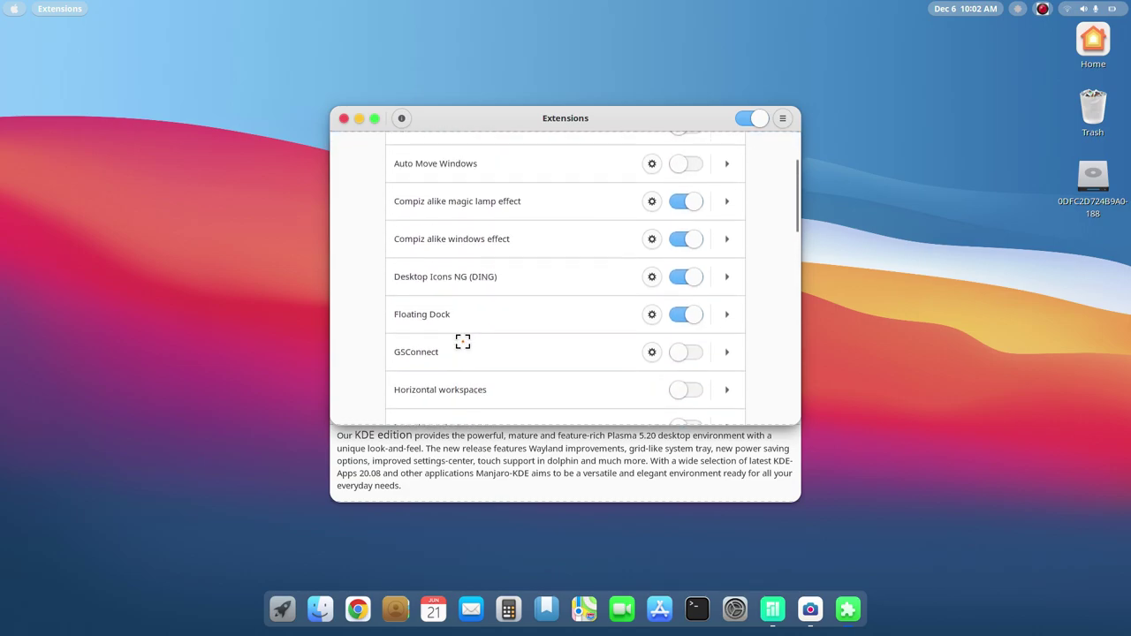
pyautogui.scroll(-5, 462, 343)
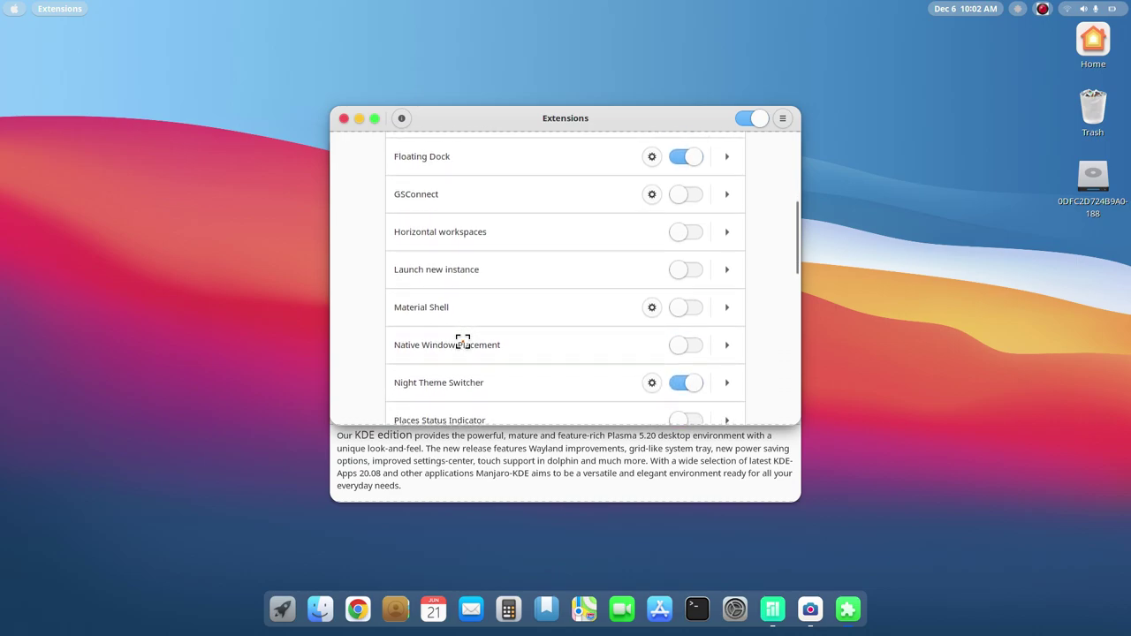
pyautogui.scroll(-6, 463, 343)
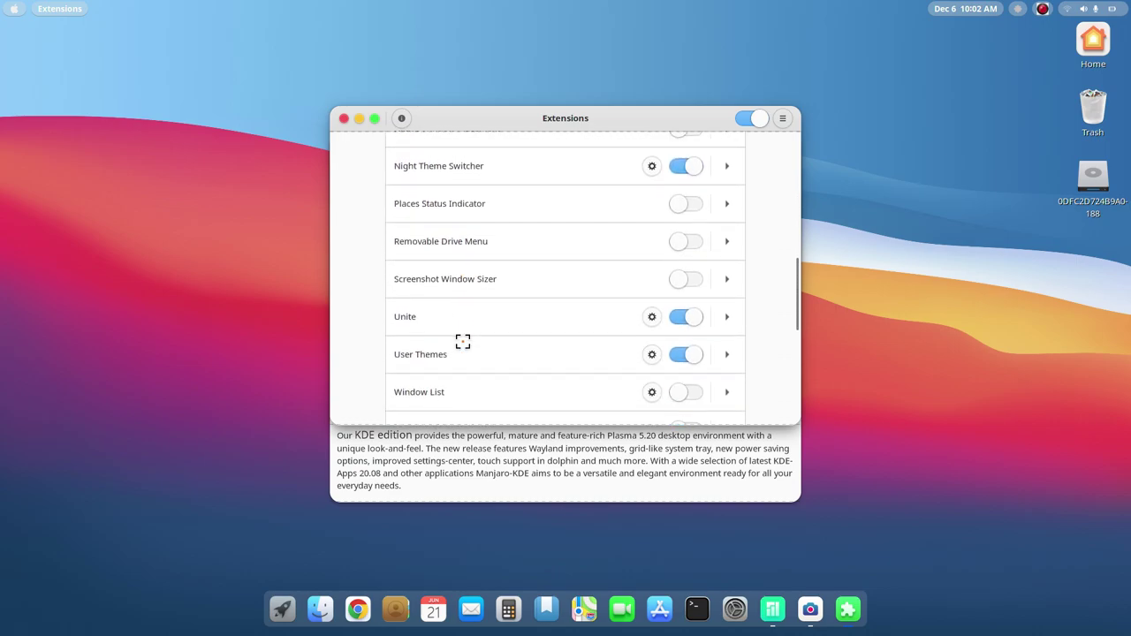
pyautogui.scroll(-8, 463, 341)
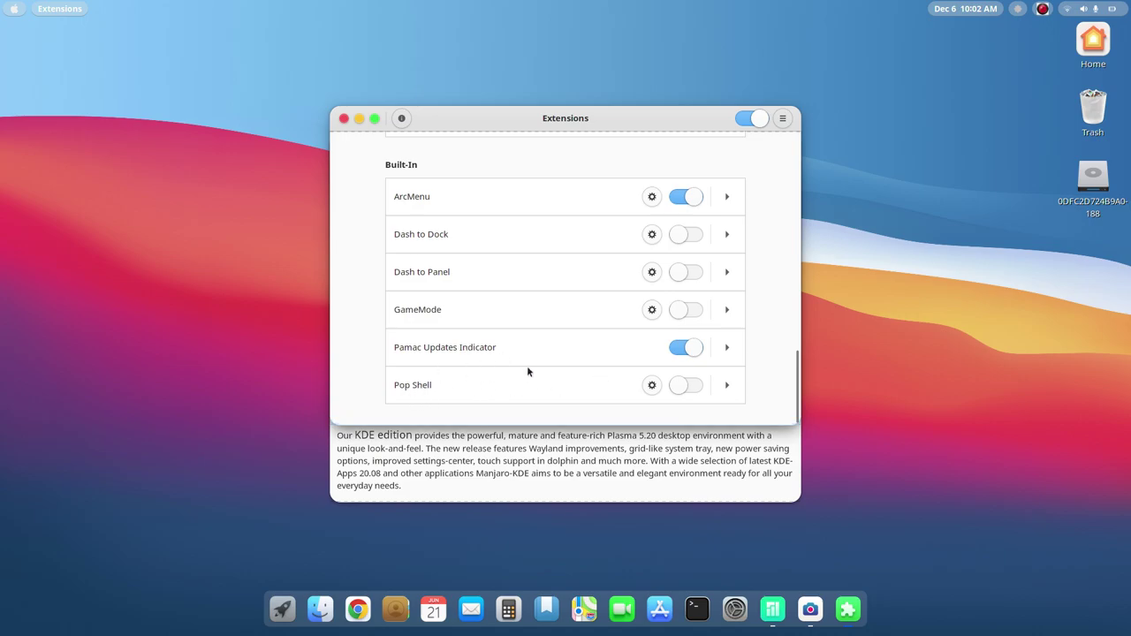
# - Enable Pop Shell, look over its top-bar tiling options, then minimise Extensions
pyautogui.click(684, 386)
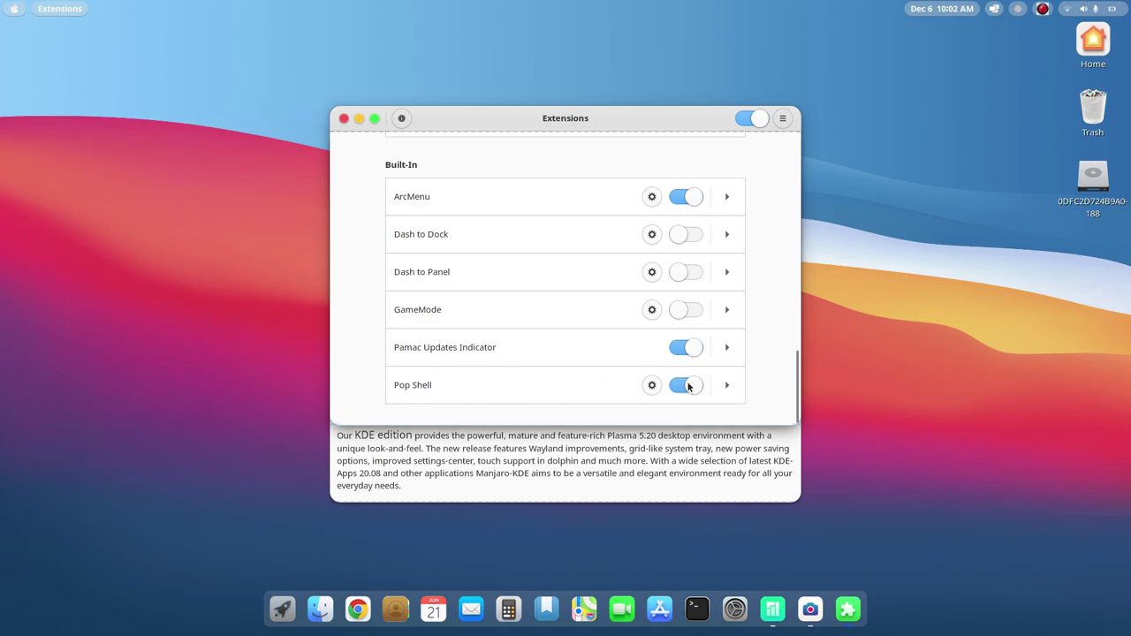
pyautogui.click(993, 8)
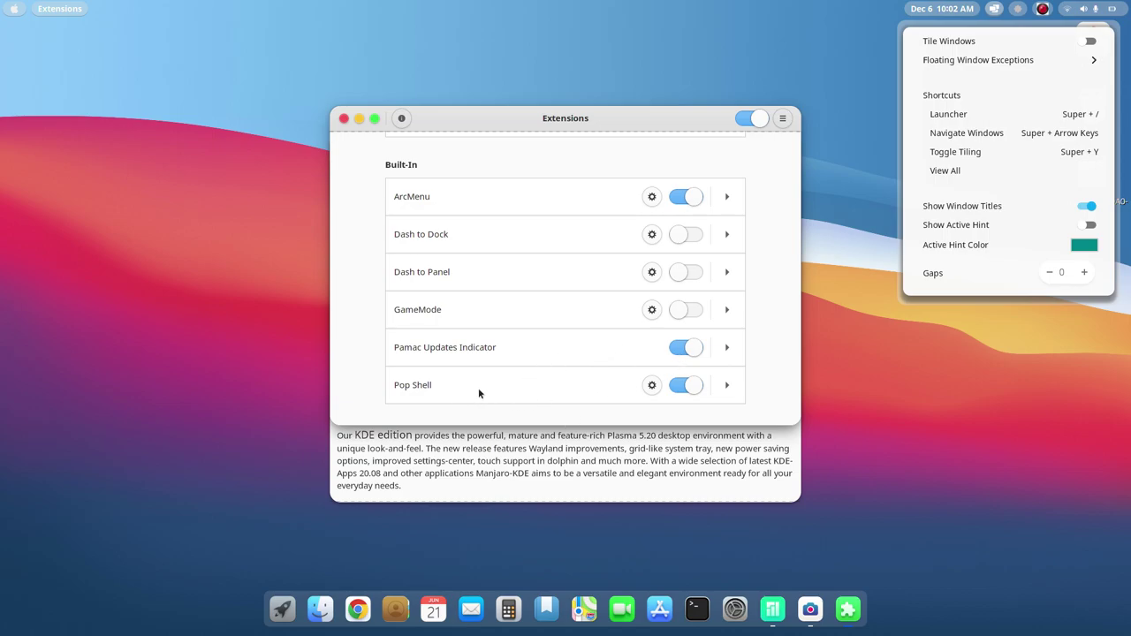
pyautogui.click(356, 124)
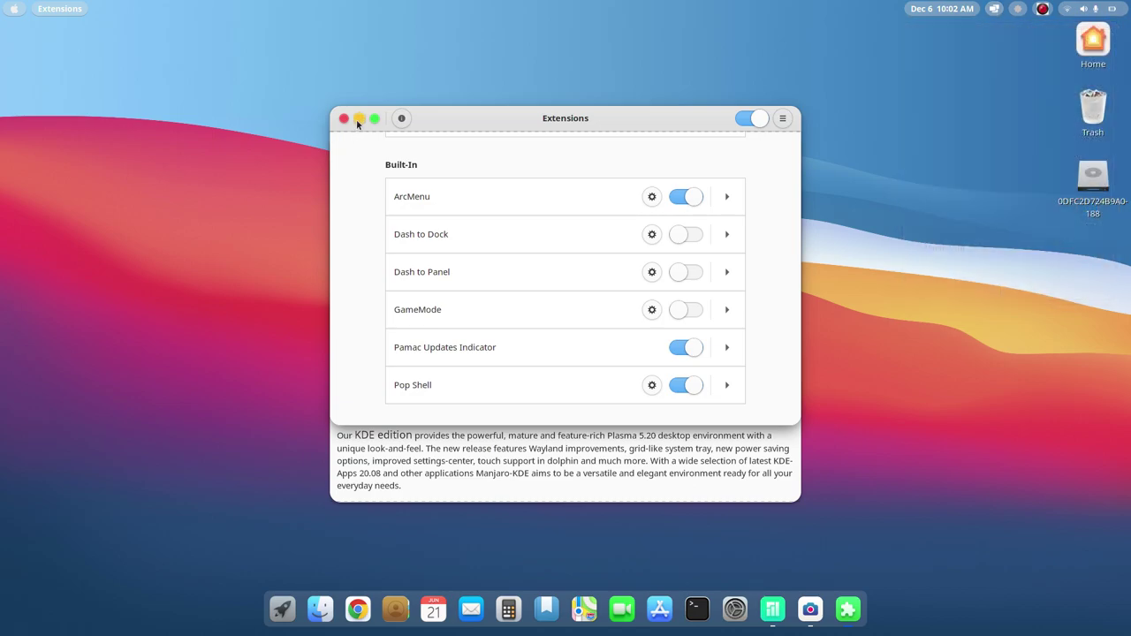
pyautogui.click(360, 119)
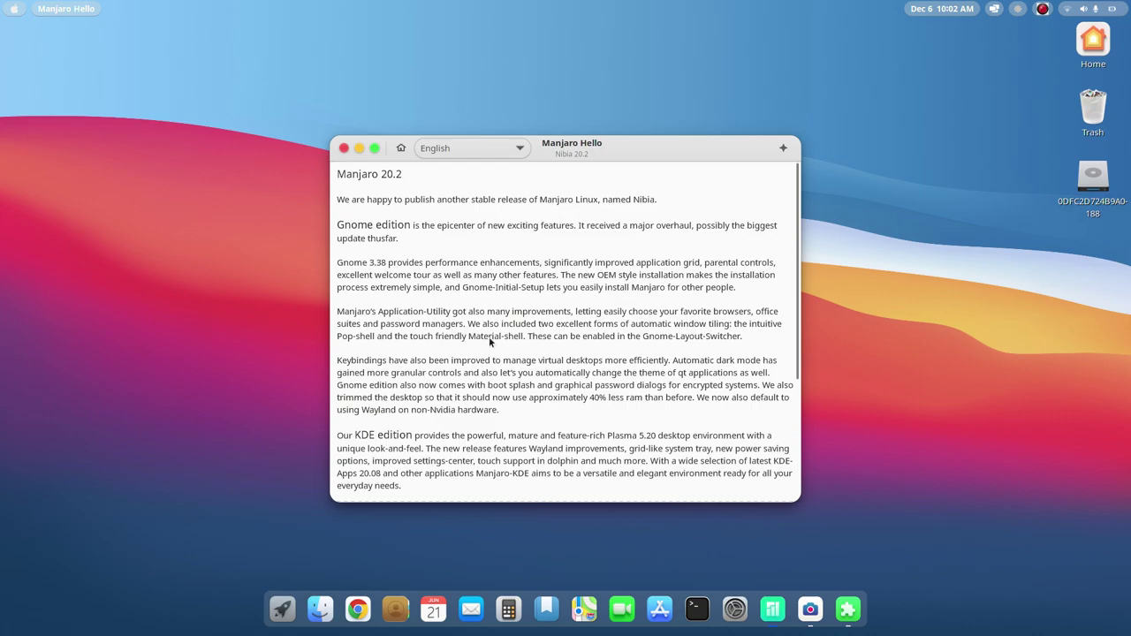
# - Launch Layouts from the app grid, try the Tiling layout, then reselect Modern
pyautogui.click(279, 612)
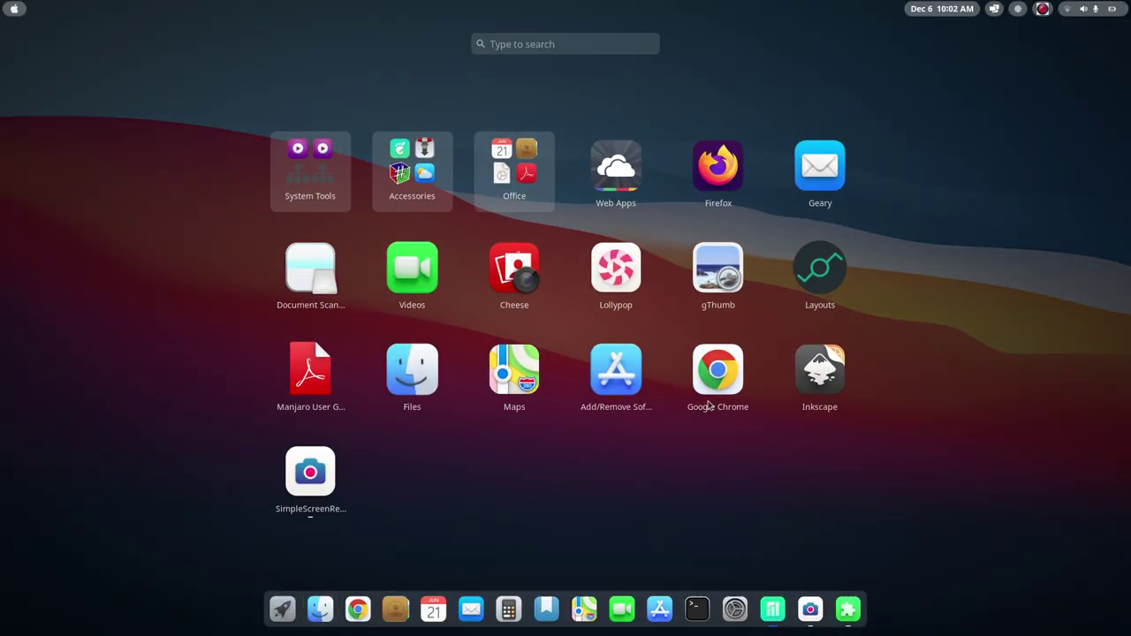
pyautogui.click(808, 285)
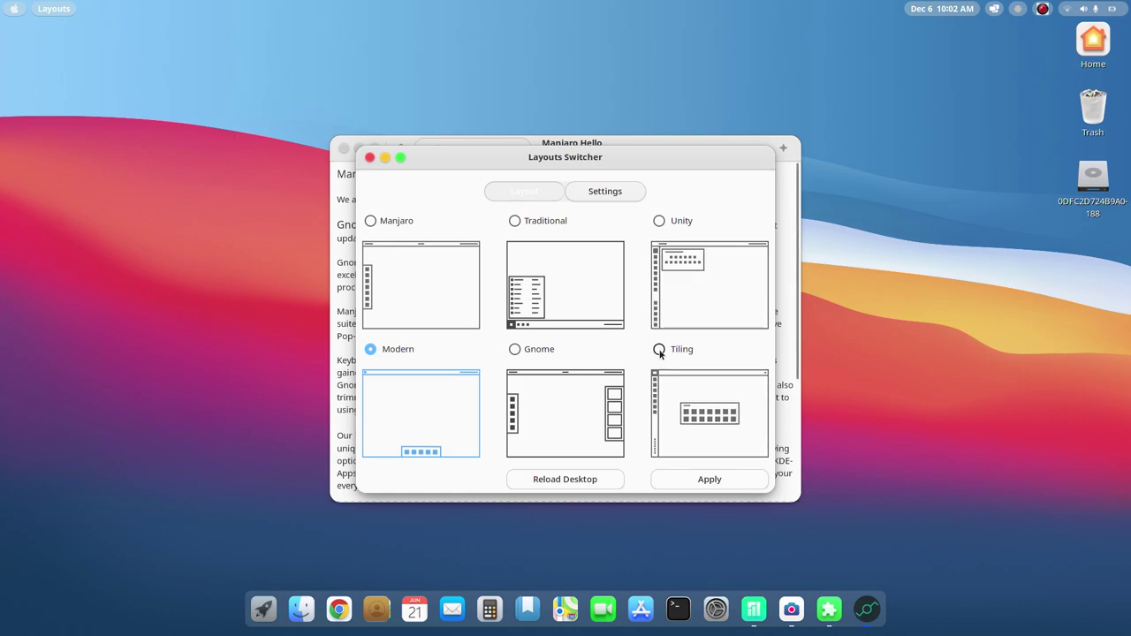
pyautogui.click(659, 349)
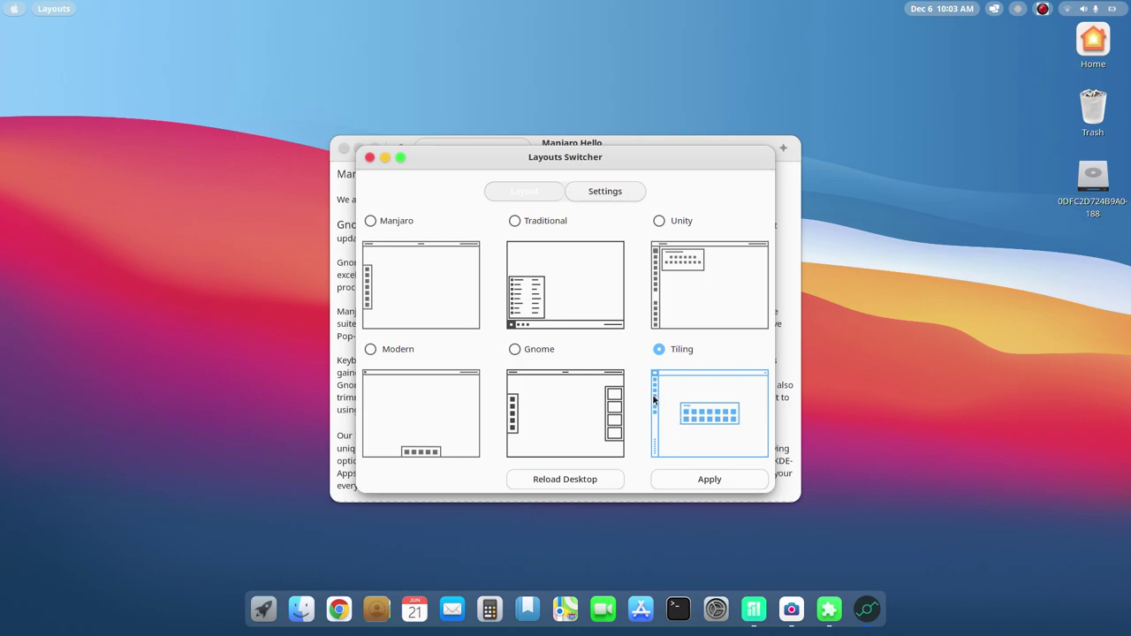
pyautogui.click(371, 352)
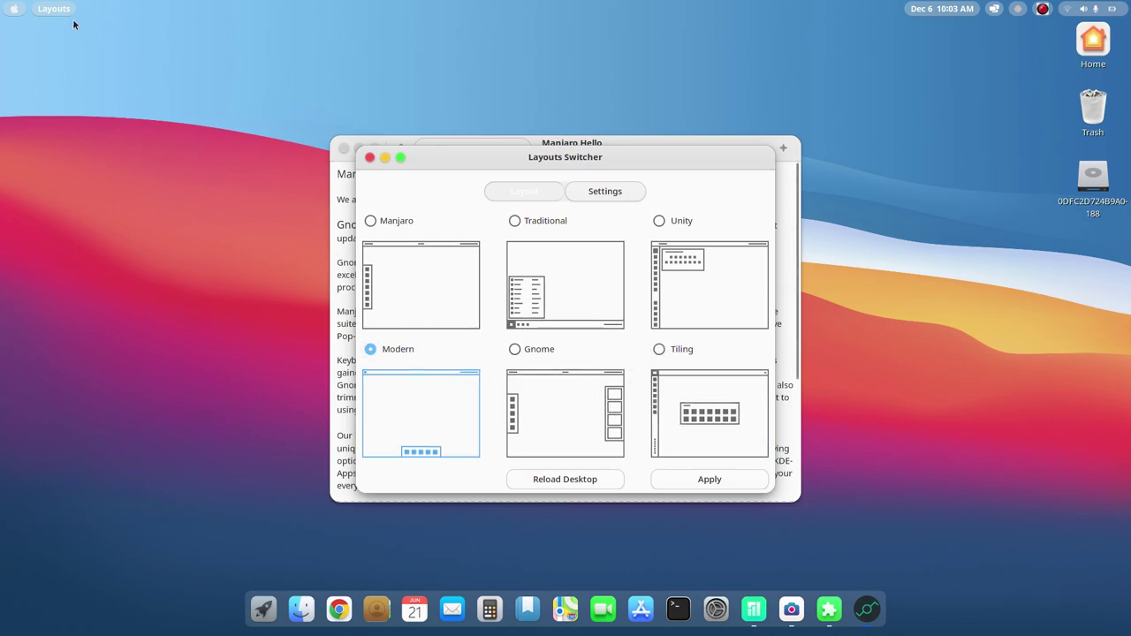
# - Close the Layouts Switcher window
pyautogui.click(370, 158)
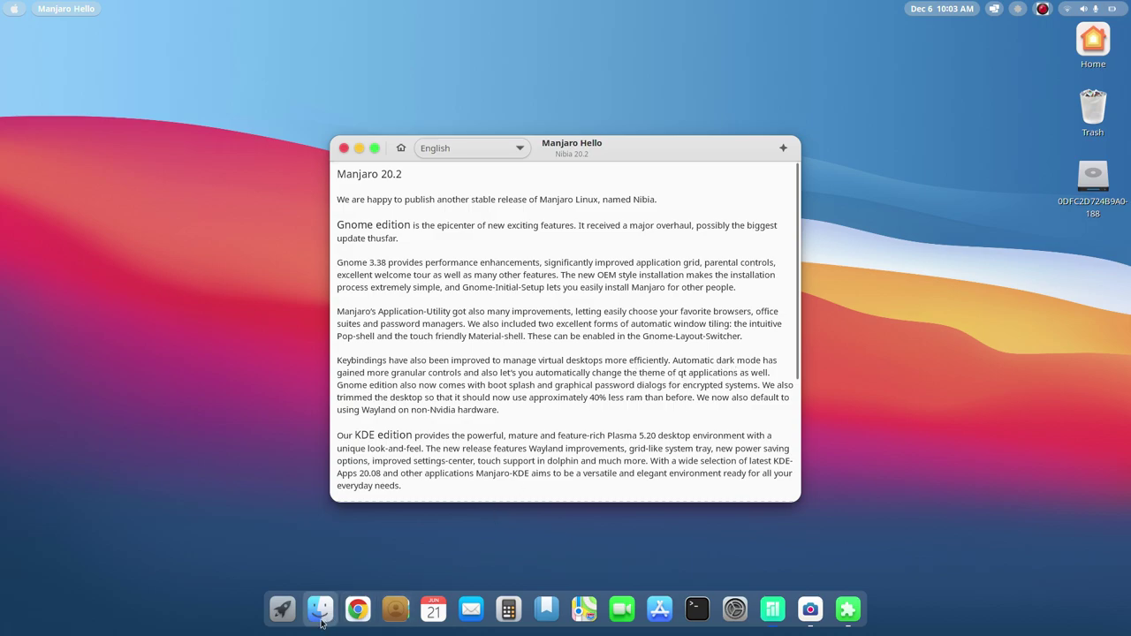
# - Relaunch Extensions by searching 'ex' and scroll the list toward Night Theme Switcher
pyautogui.click(282, 610)
pyautogui.write('ex')
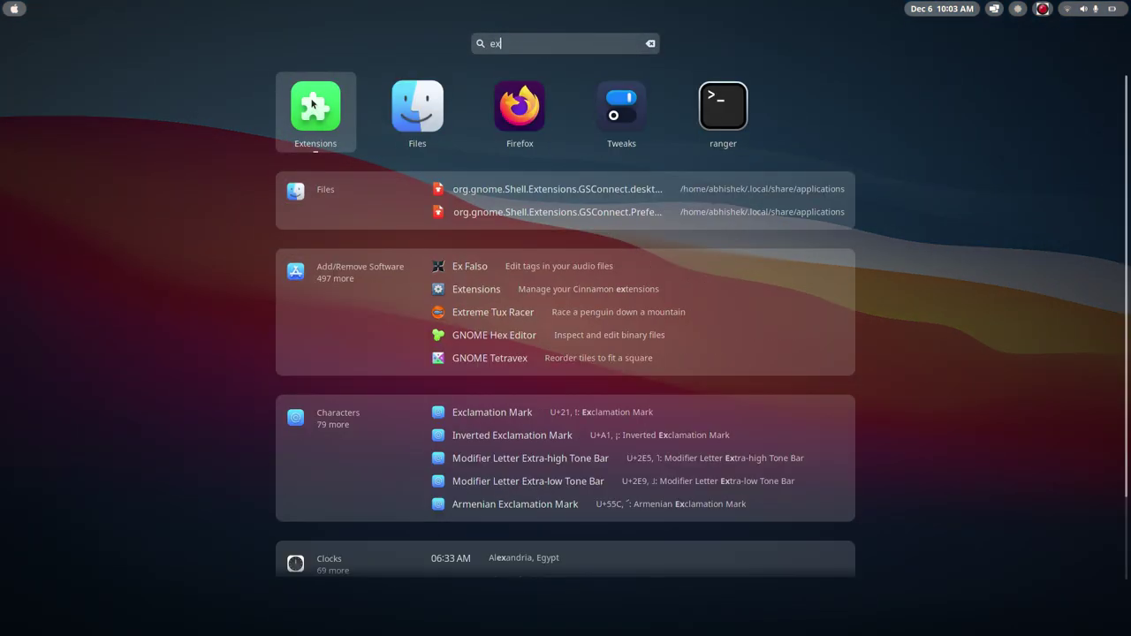
pyautogui.click(315, 105)
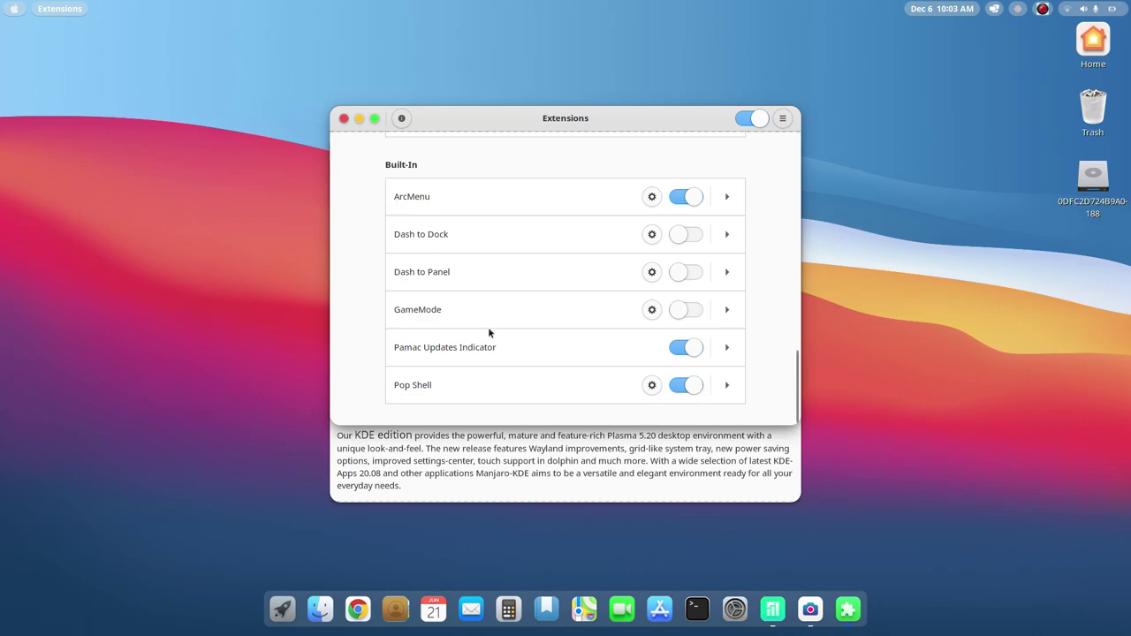
pyautogui.press('shift+Print')
pyautogui.scroll(8, 487, 328)
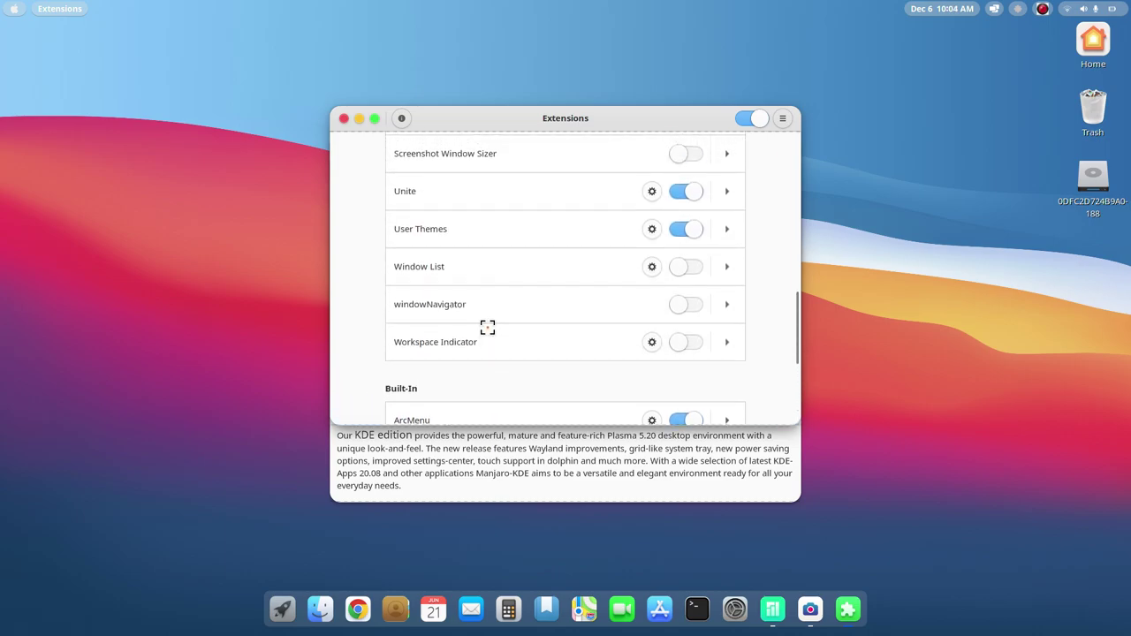
pyautogui.scroll(4, 486, 327)
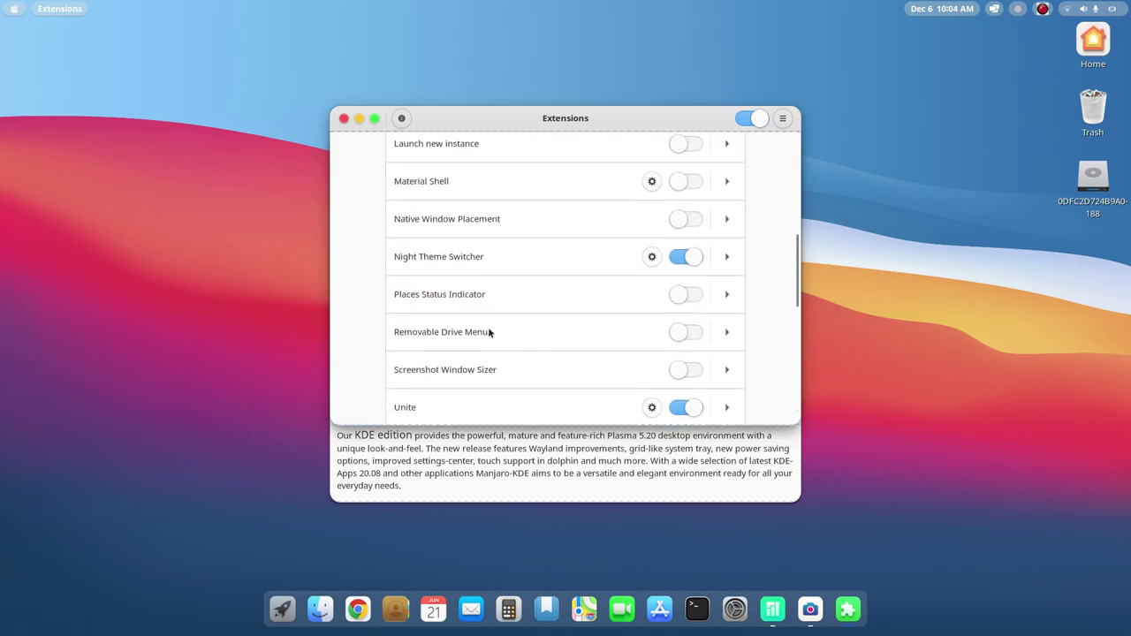
# - Review Night Theme Switcher's GTK, Shell, icon, cursor and background variants, then close and minimise Extensions
pyautogui.click(651, 261)
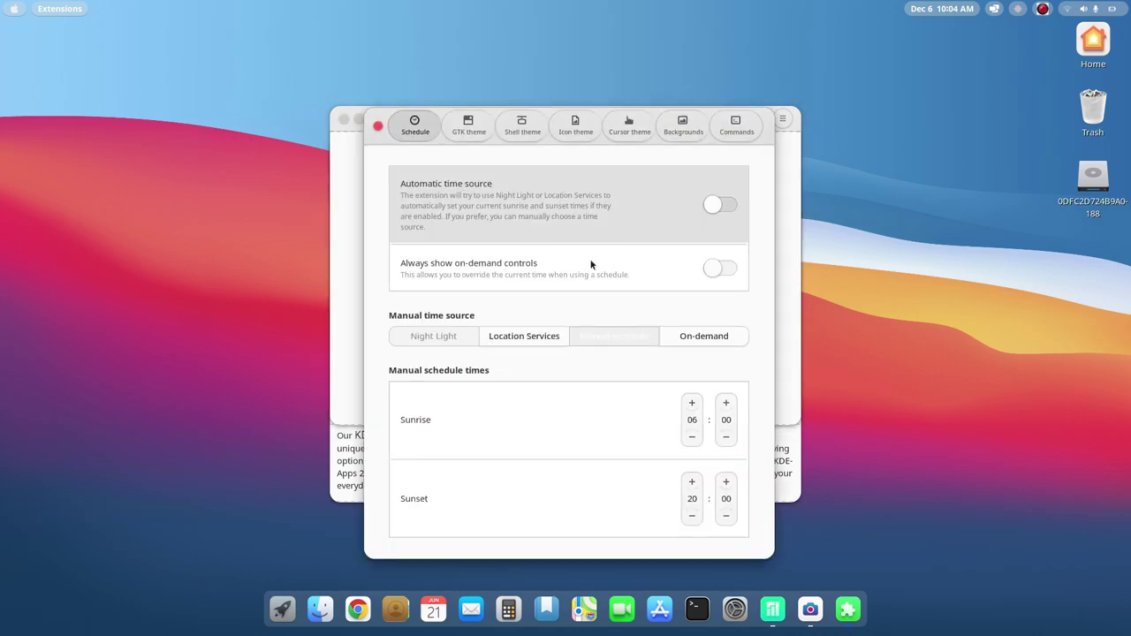
pyautogui.click(468, 127)
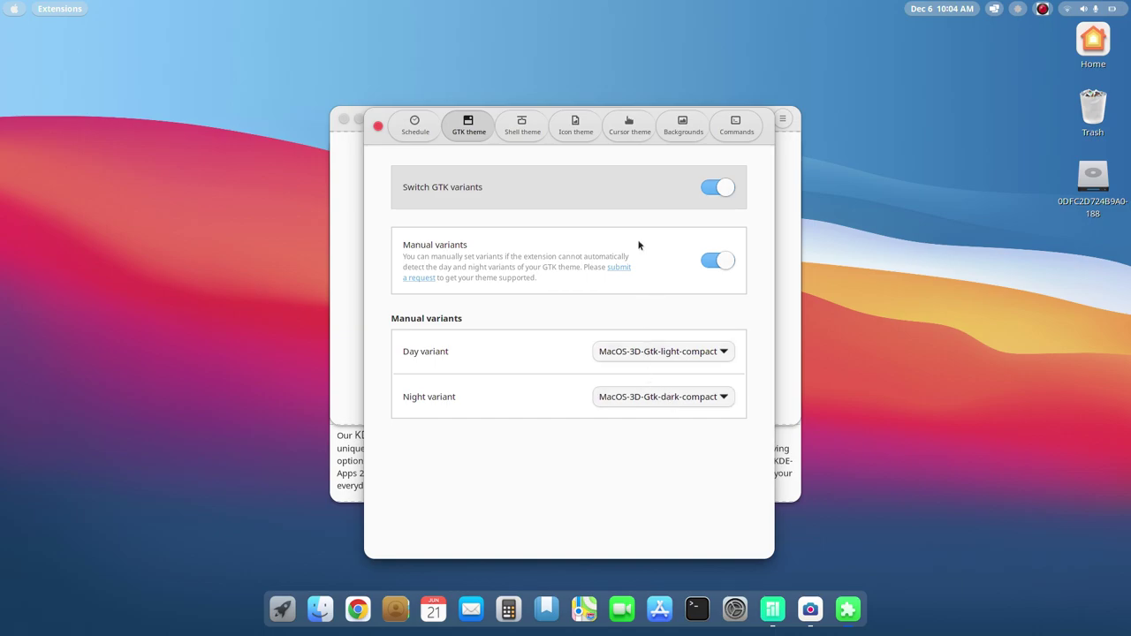
pyautogui.click(531, 136)
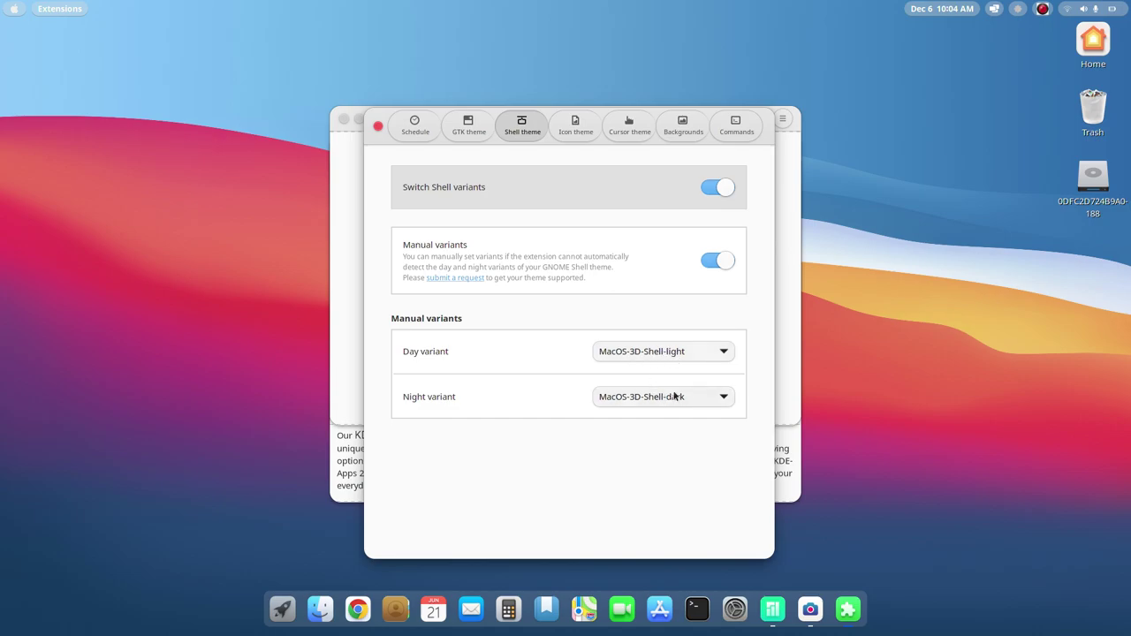
pyautogui.click(576, 126)
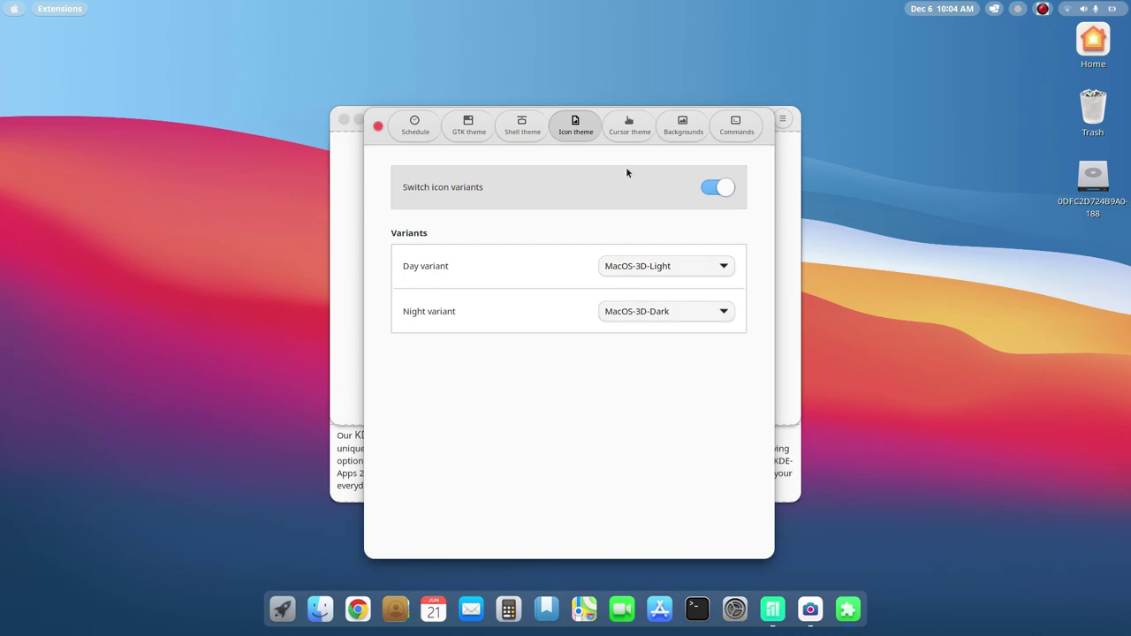
pyautogui.click(629, 128)
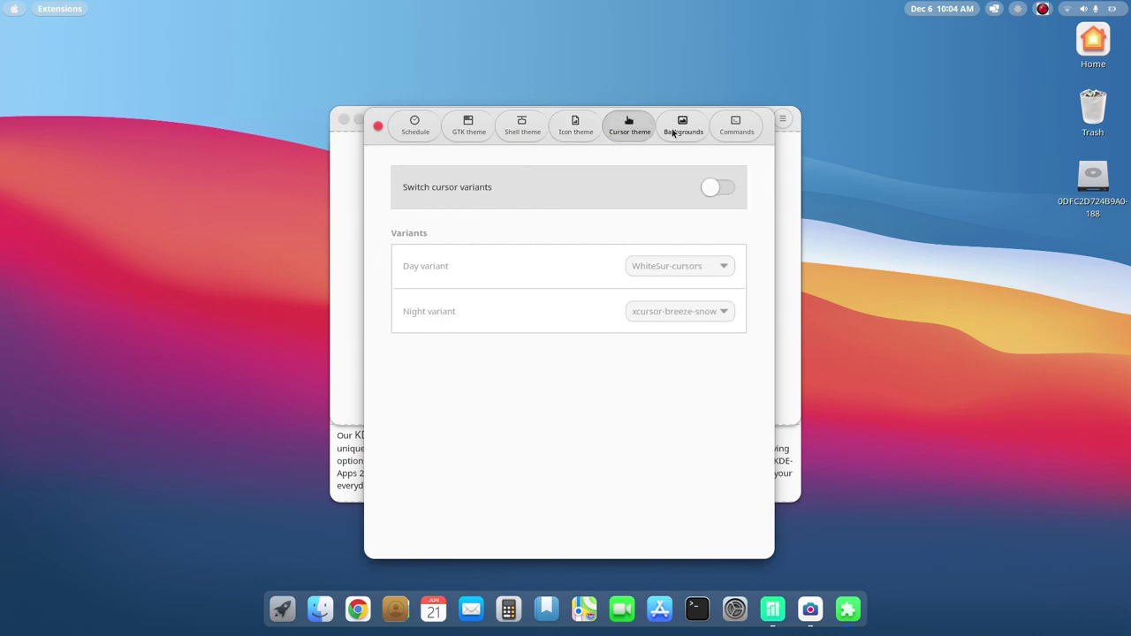
pyautogui.click(673, 132)
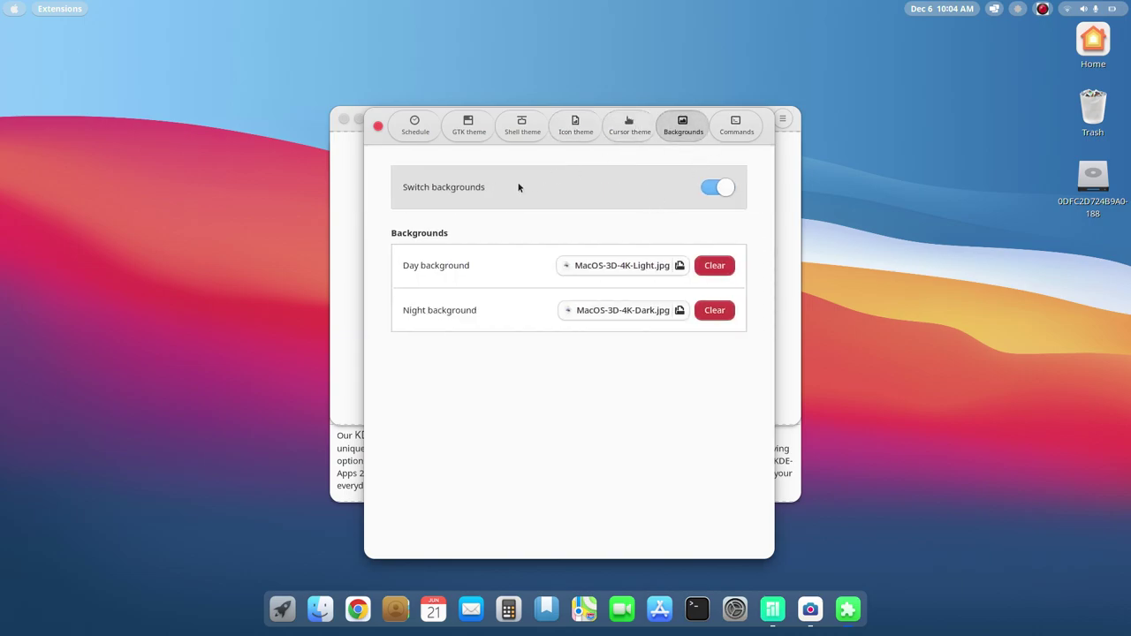
pyautogui.click(378, 127)
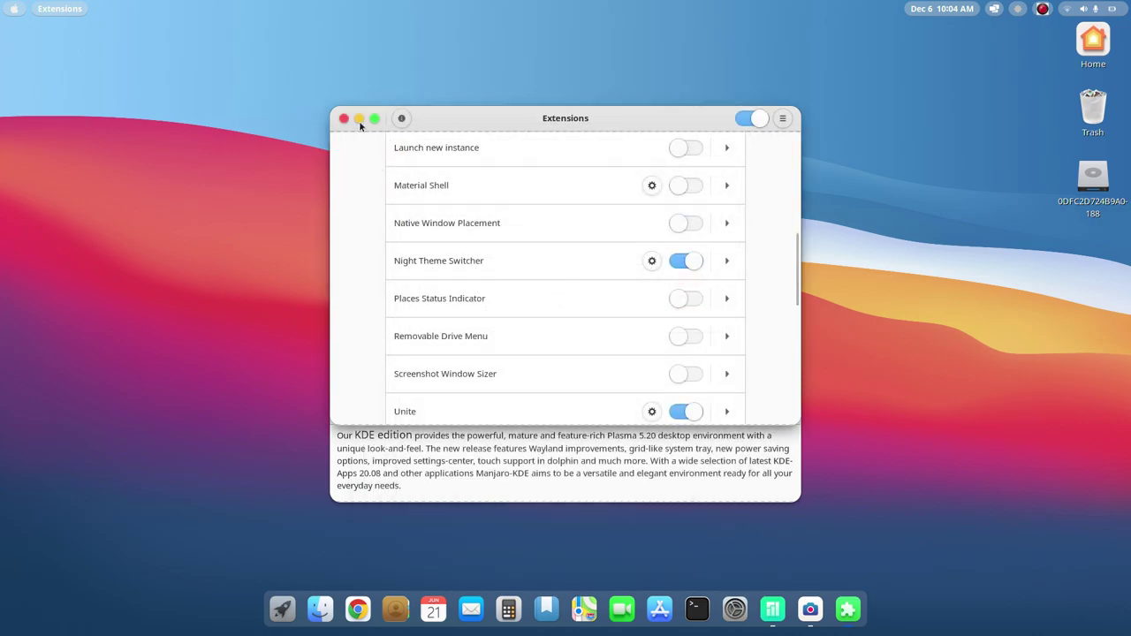
pyautogui.click(359, 119)
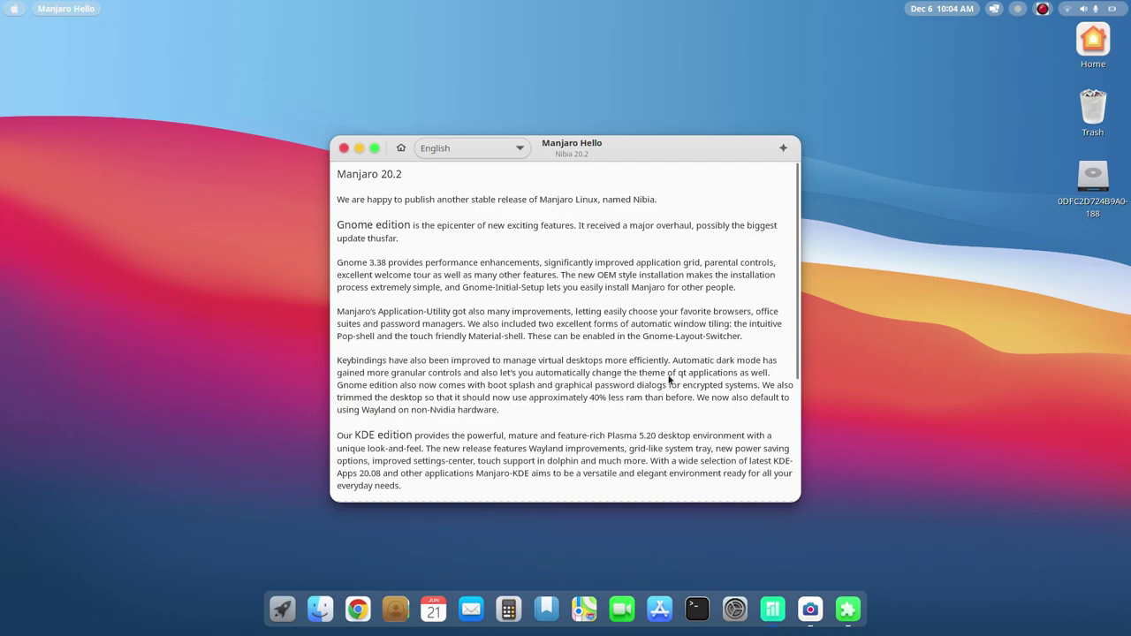
# - Launch Kvantum Manager by searching 'kv' in the application grid
pyautogui.click(281, 609)
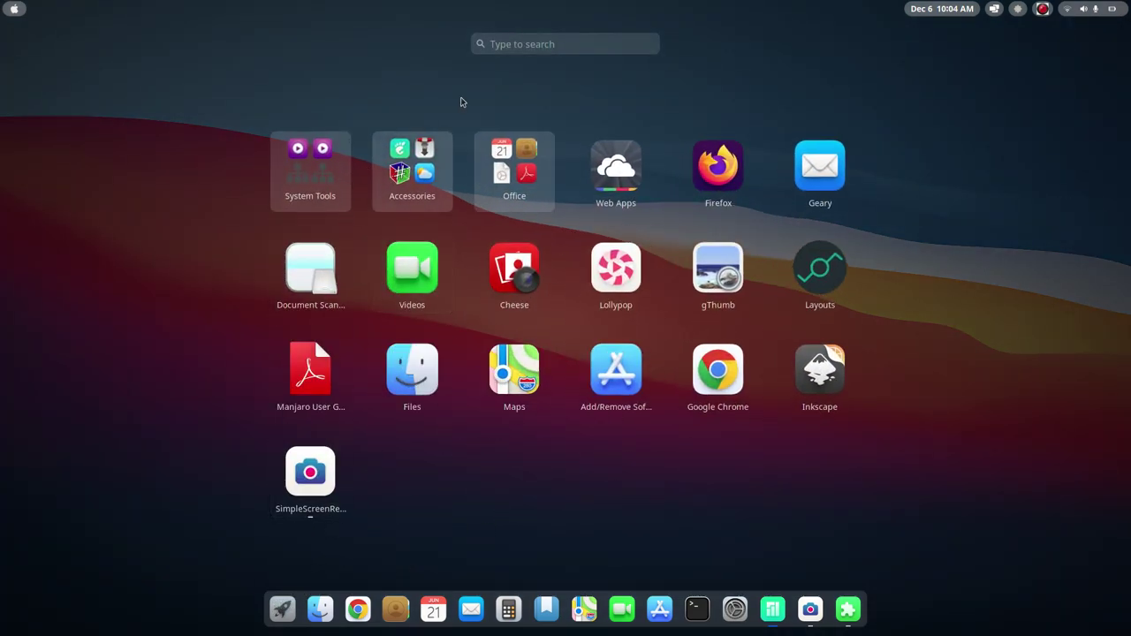
pyautogui.click(518, 46)
pyautogui.write('kv')
pyautogui.press('Return')
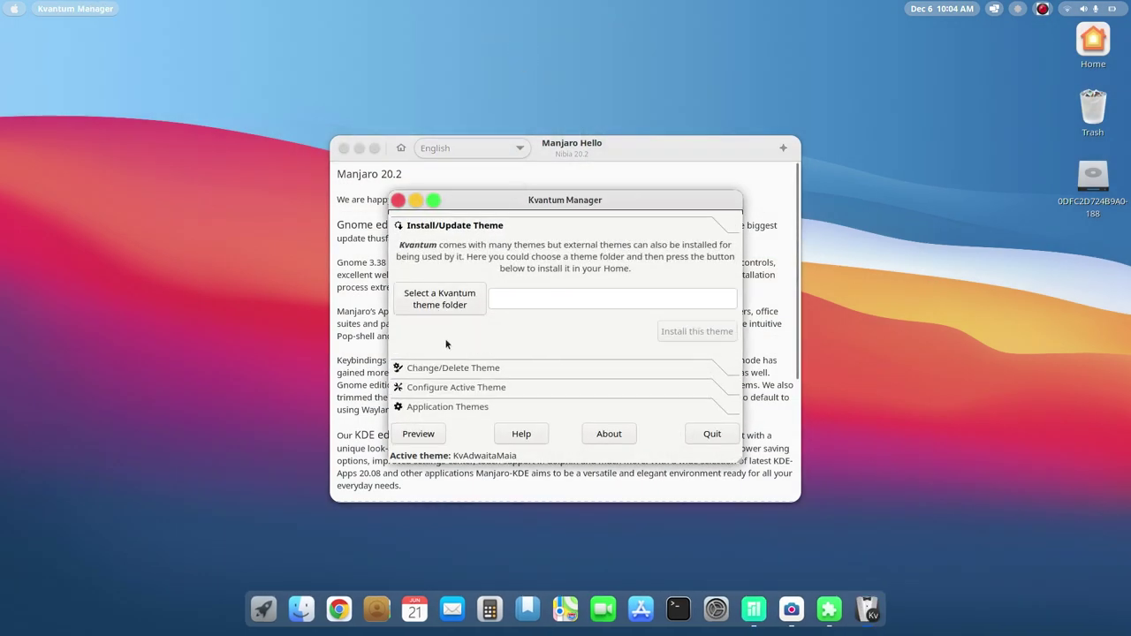
# - Expand Configure Active Theme and Change/Delete Theme, then pick KvMojave from the theme list
pyautogui.click(466, 391)
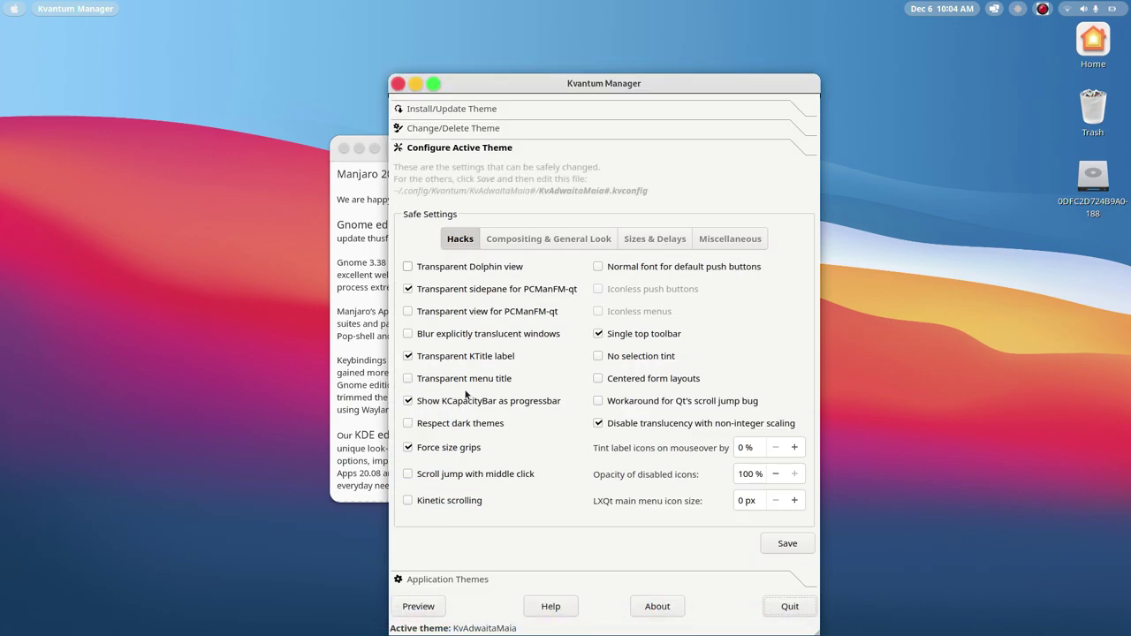
pyautogui.click(465, 128)
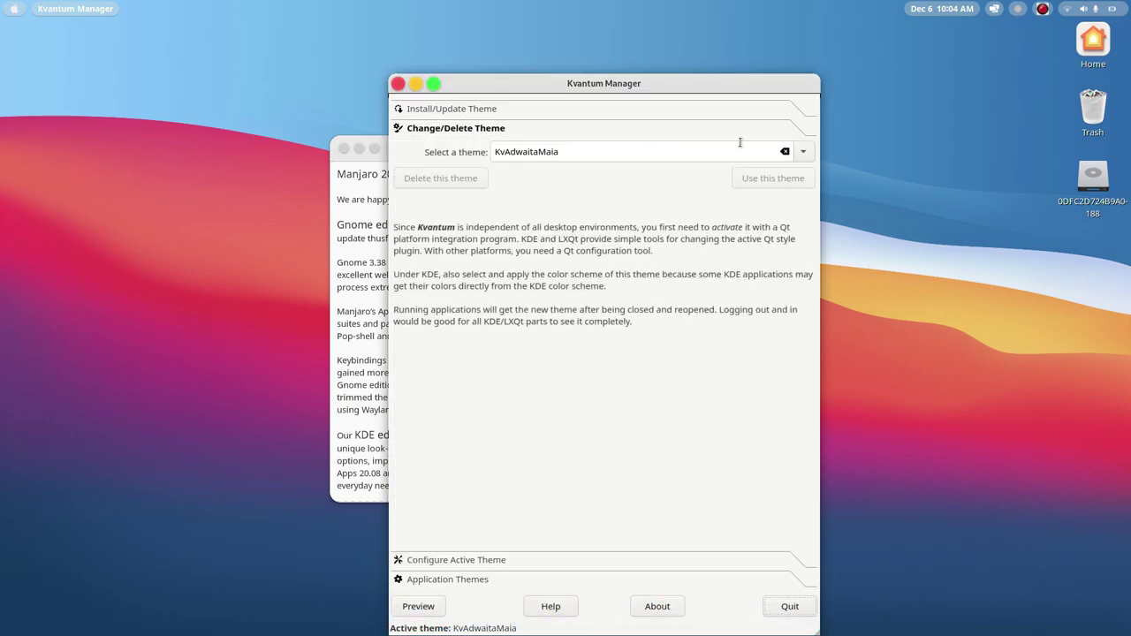
pyautogui.click(803, 152)
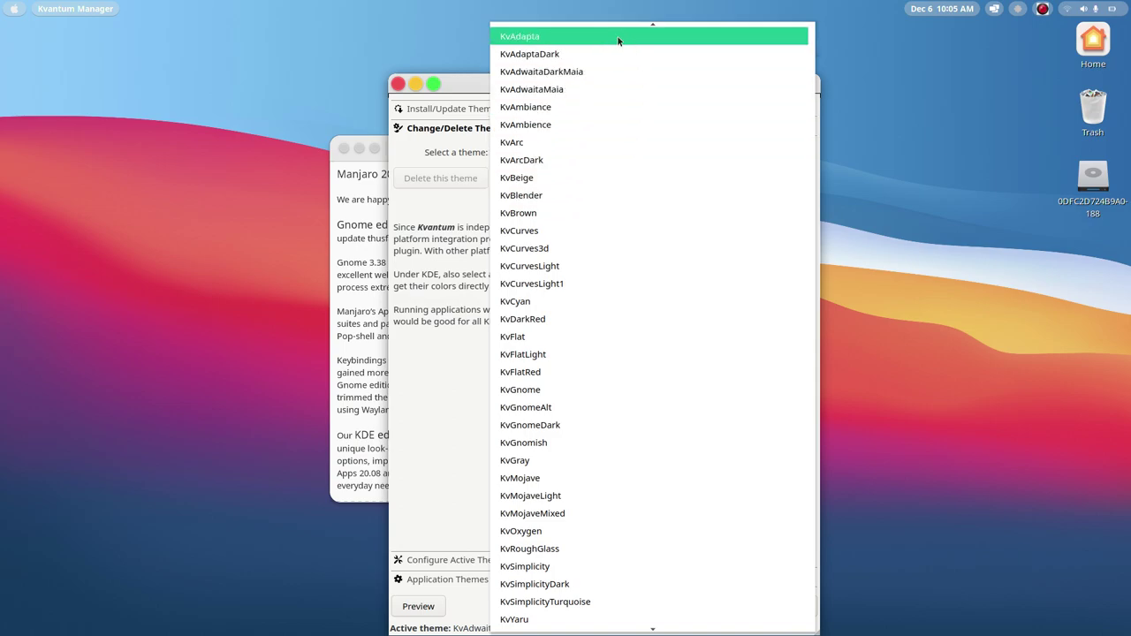
pyautogui.click(625, 478)
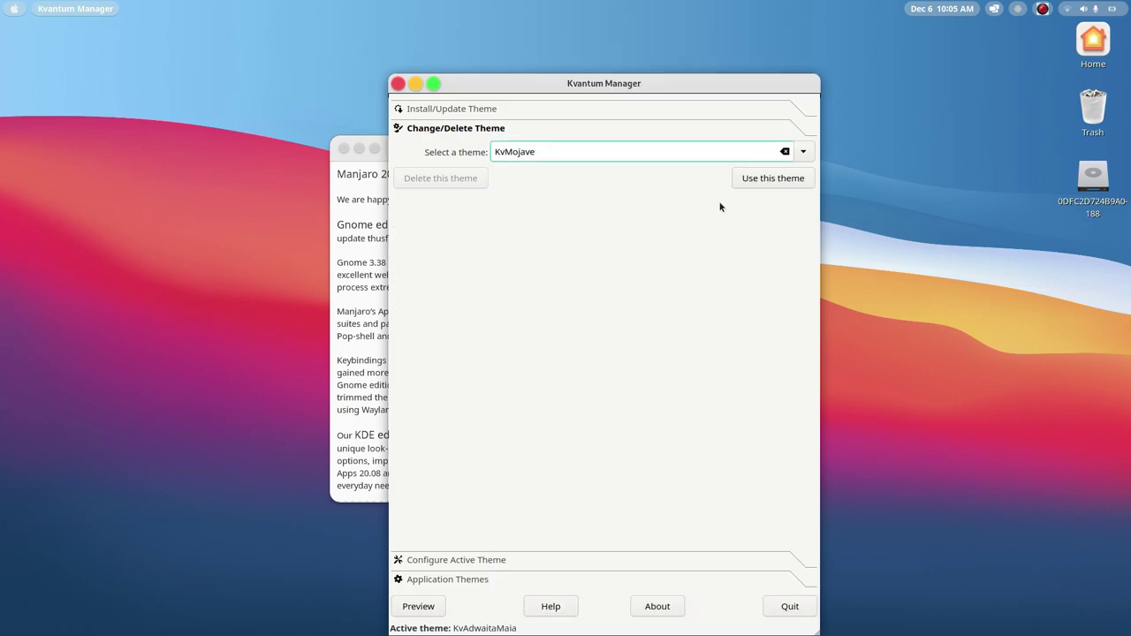
# - Apply KvMojave with 'Use this theme', then reconfirm KvMojave in the theme dropdown
pyautogui.click(778, 177)
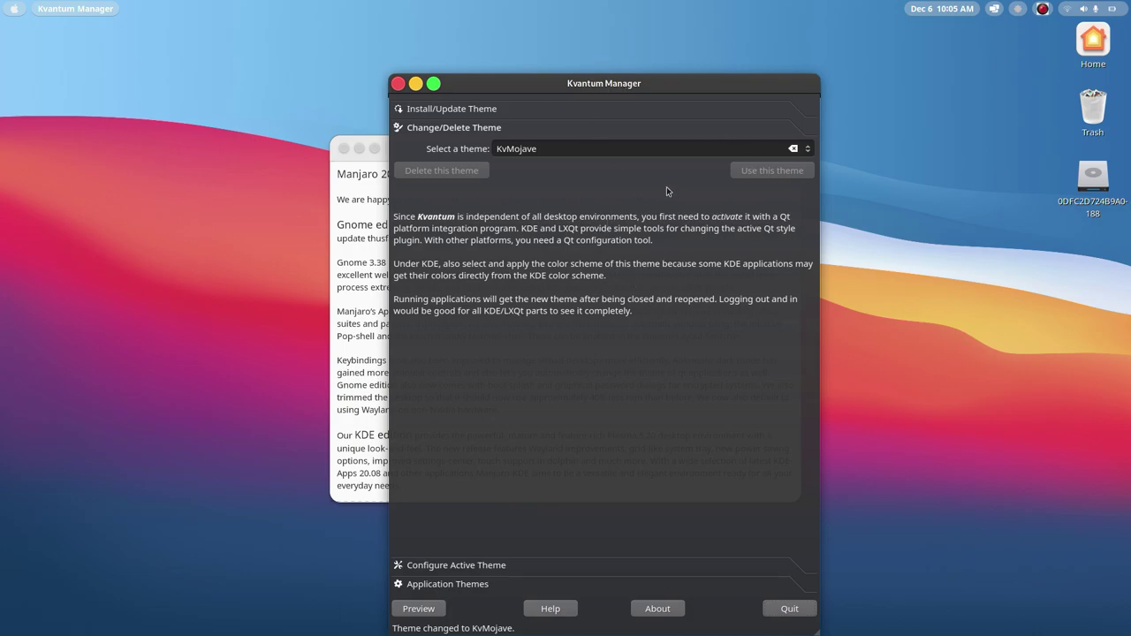
pyautogui.click(806, 151)
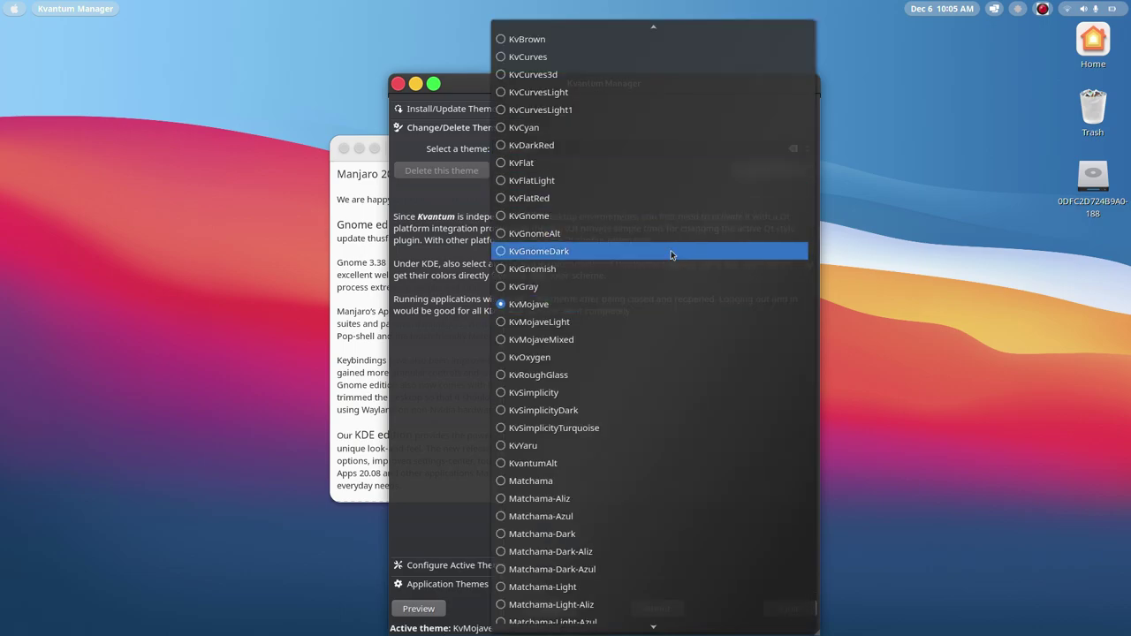
pyautogui.click(646, 303)
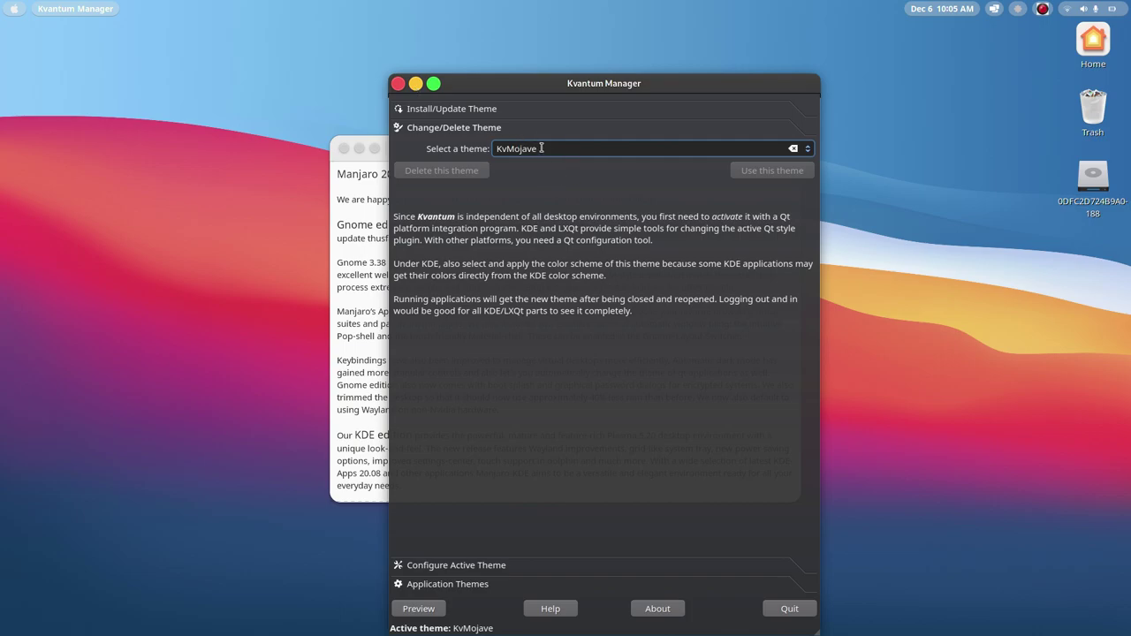
pyautogui.moveTo(541, 149); pyautogui.dragTo(477, 150)
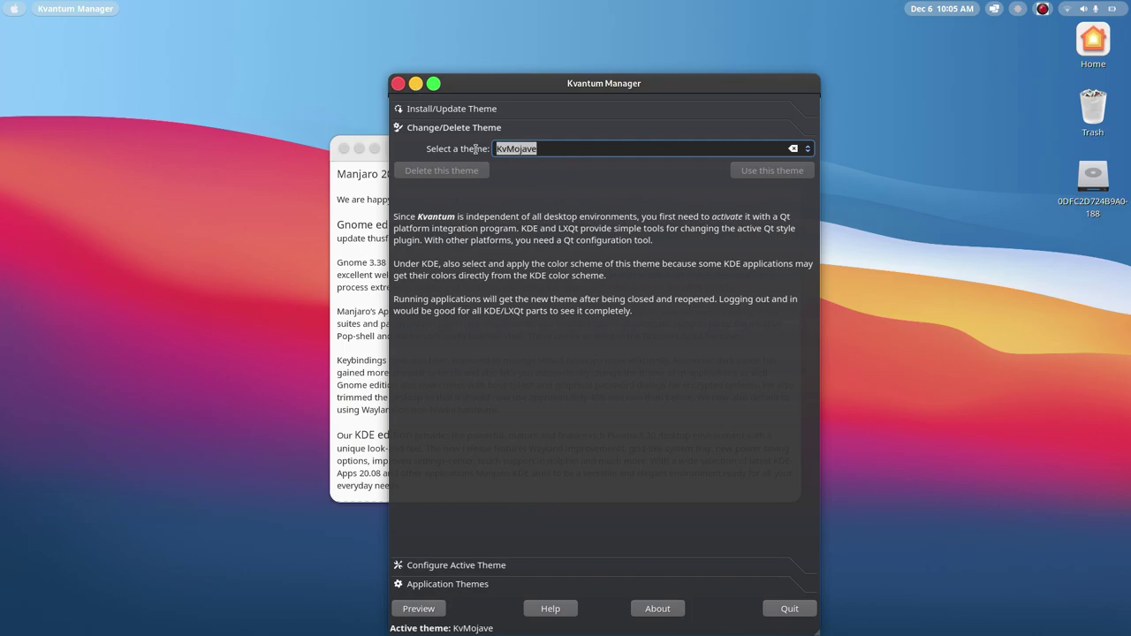
pyautogui.click(545, 146)
# - Minimise Kvantum Manager so the Manjaro 20.2 'Nibia' release notes show again
pyautogui.click(416, 85)
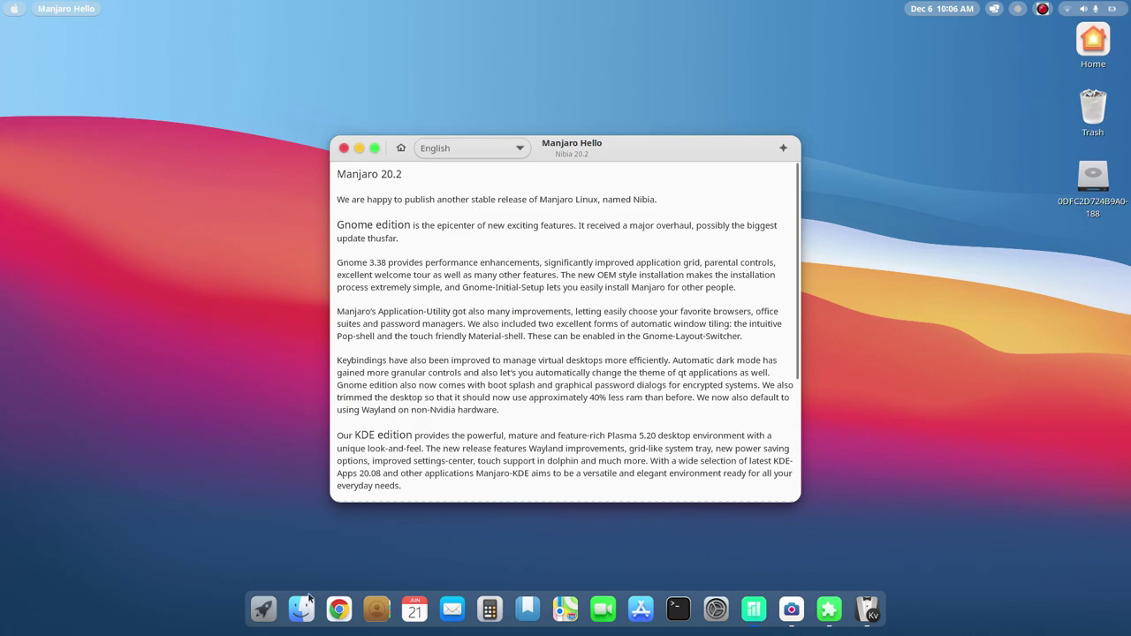
pyautogui.click(263, 610)
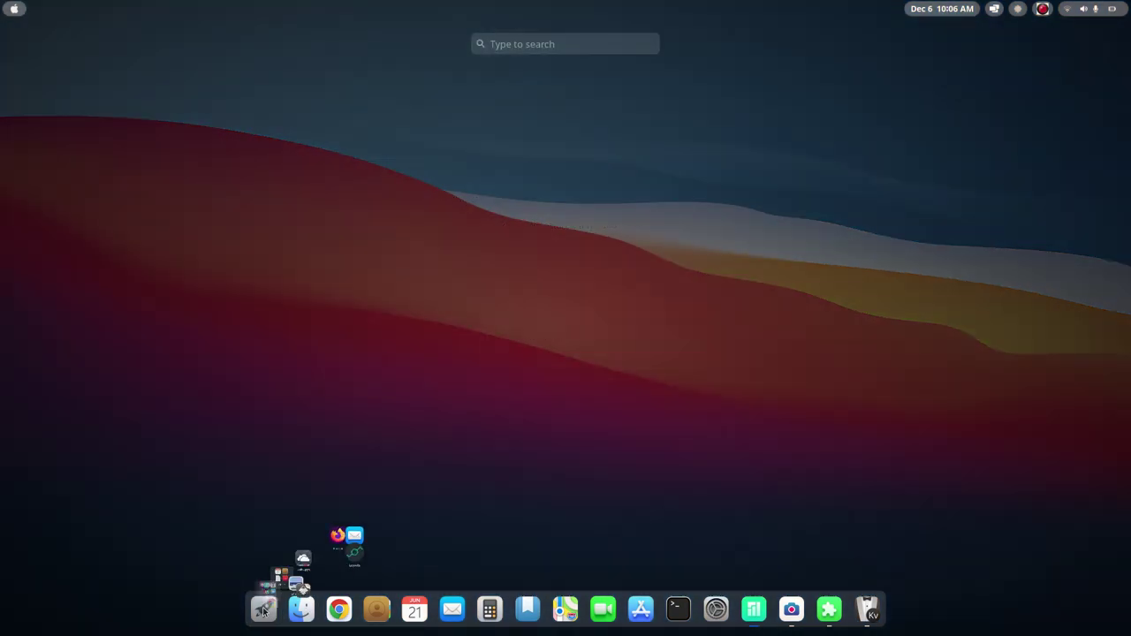
pyautogui.write('sy')
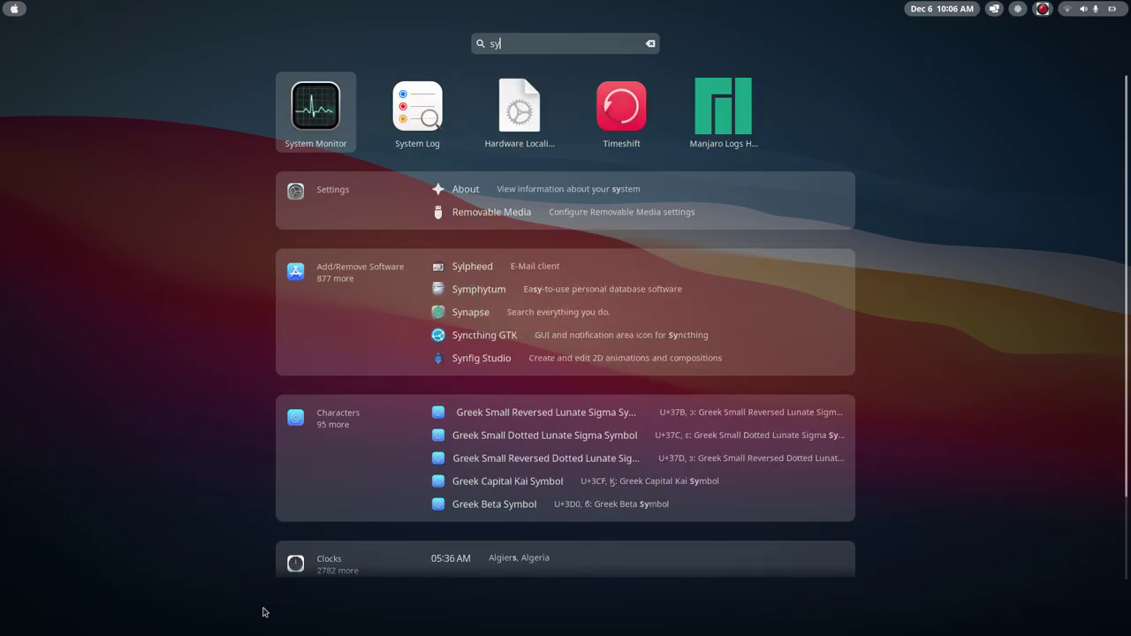
pyautogui.press('Return')
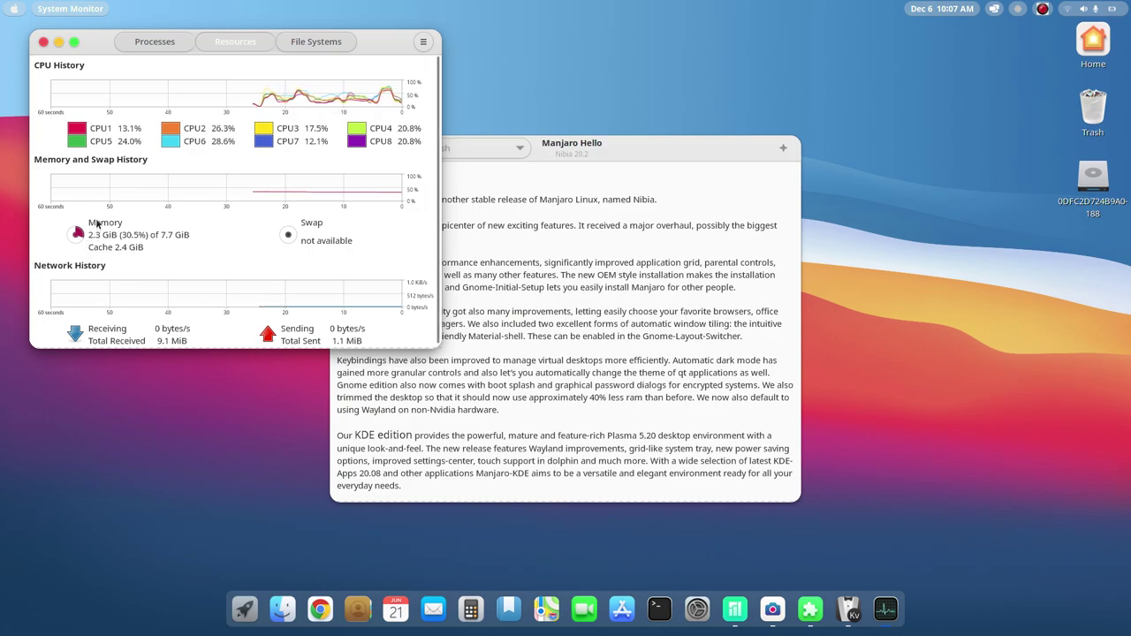
# - Close System Monitor, scroll to the Kernel 5.9 notes, and run 'uname' in a new terminal
pyautogui.click(43, 42)
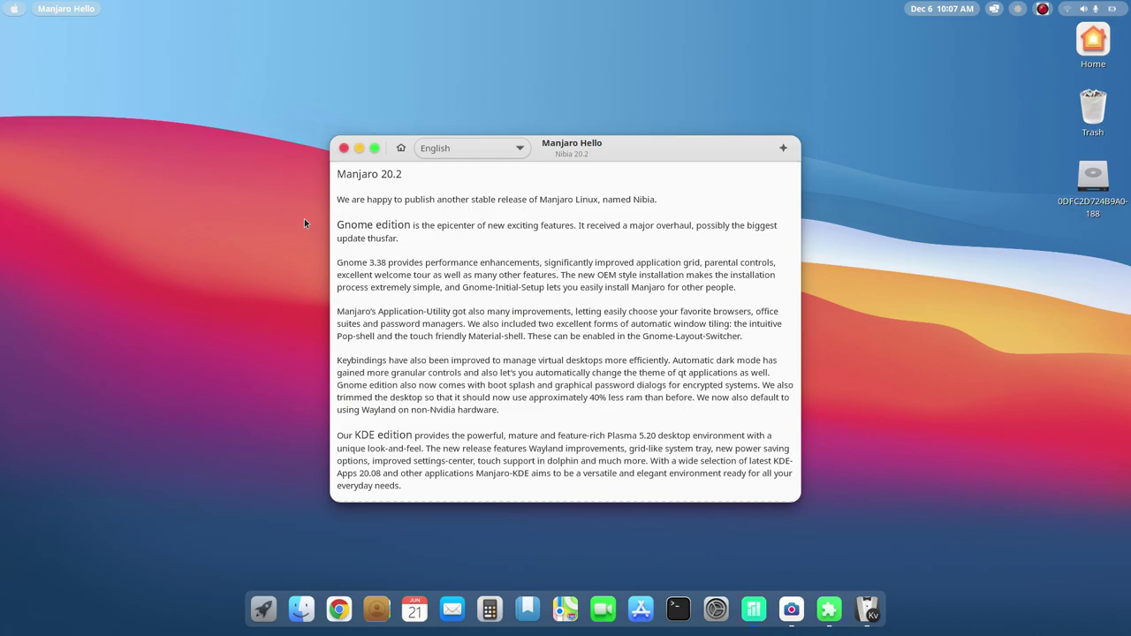
pyautogui.scroll(-5, 470, 413)
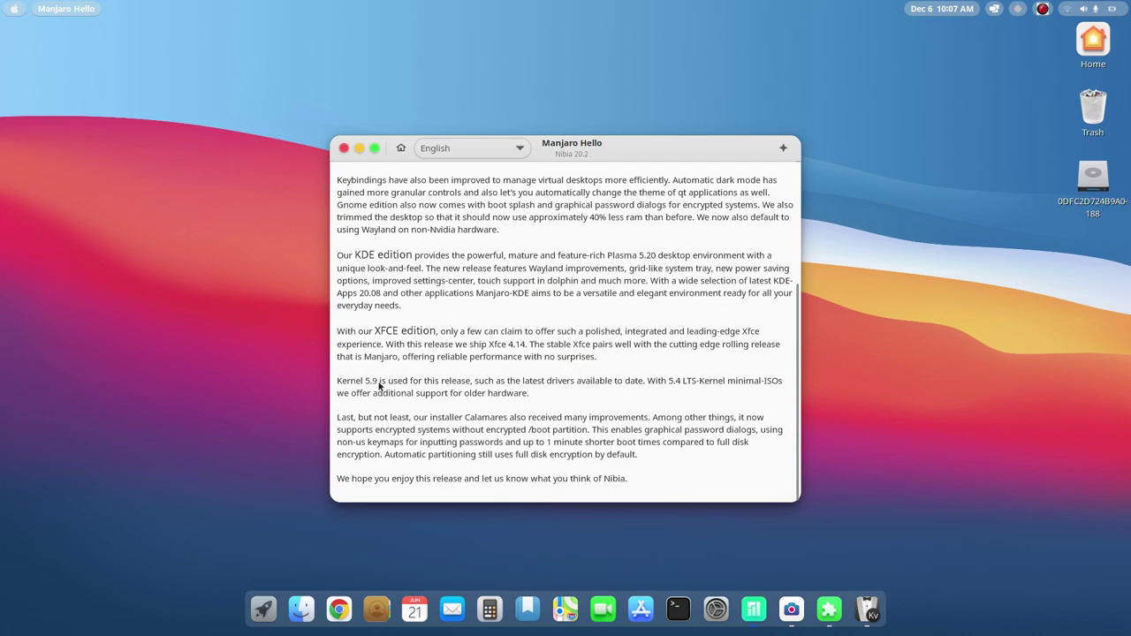
pyautogui.click(678, 609)
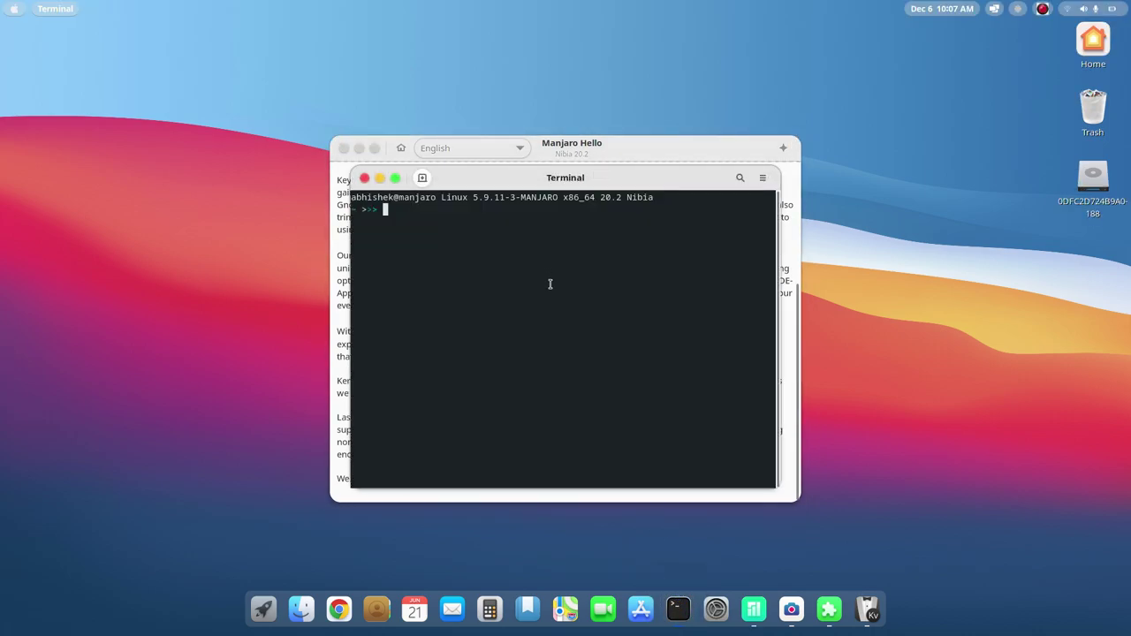
pyautogui.write('uname')
pyautogui.press('Return')
# - Run 'uname -a' to show kernel Linux 5.9.11-3-MANJARO, highlight it, and minimise the terminal
pyautogui.press('Up')
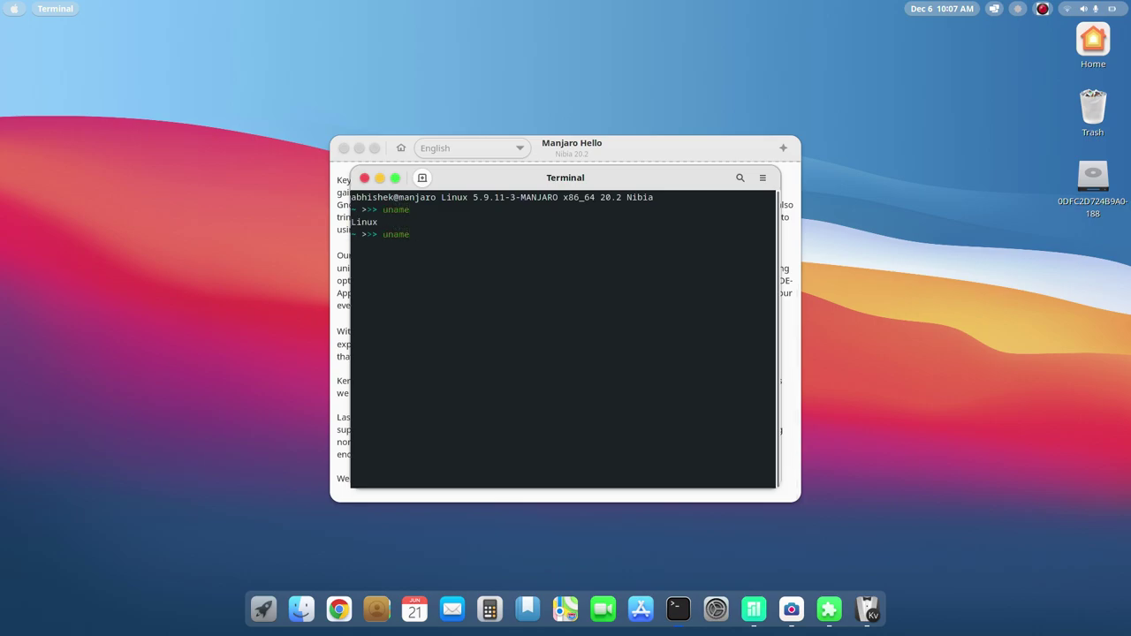
pyautogui.write('-a')
pyautogui.press('Return')
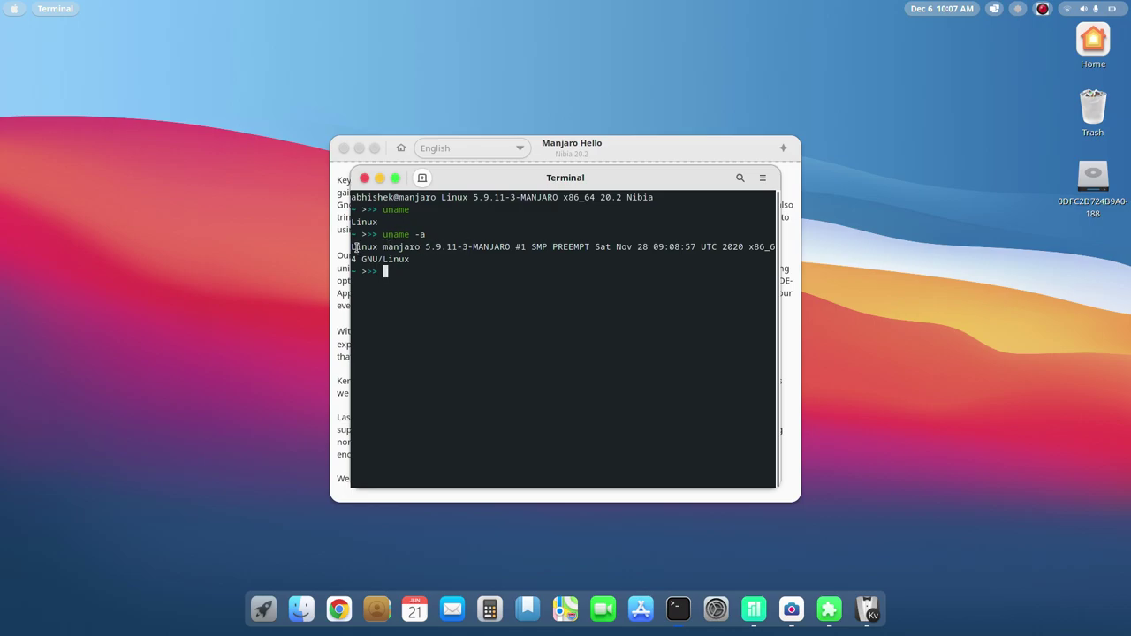
pyautogui.moveTo(355, 247); pyautogui.dragTo(458, 247)
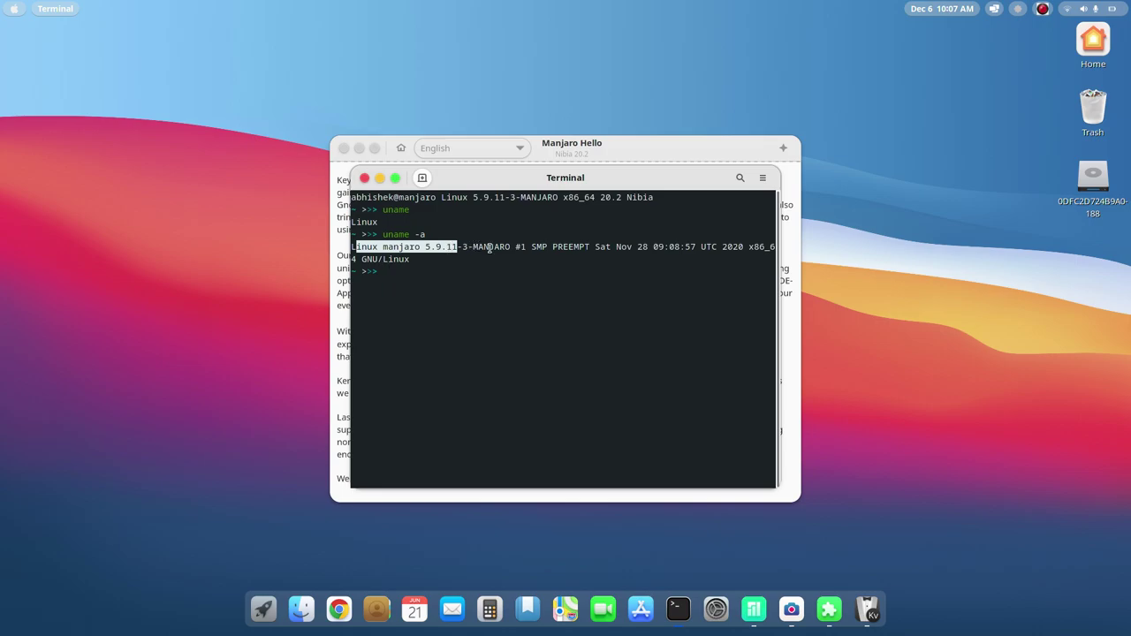
pyautogui.click(379, 178)
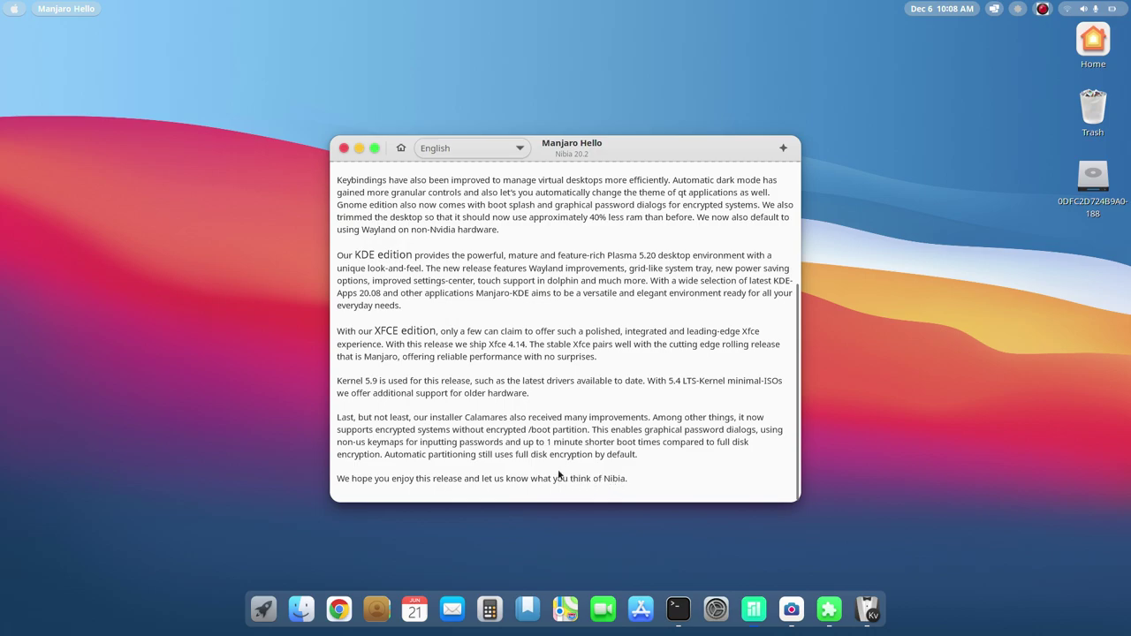
# - Close the Manjaro Hello window
pyautogui.scroll(-2, 512, 397)
pyautogui.scroll(5, 511, 398)
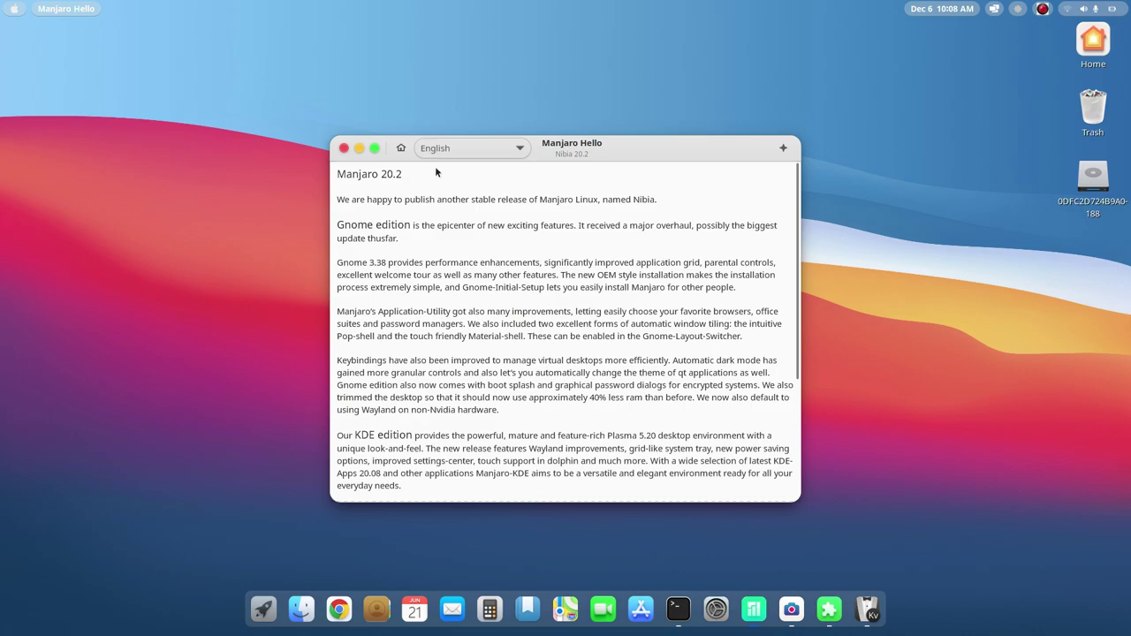
pyautogui.click(342, 148)
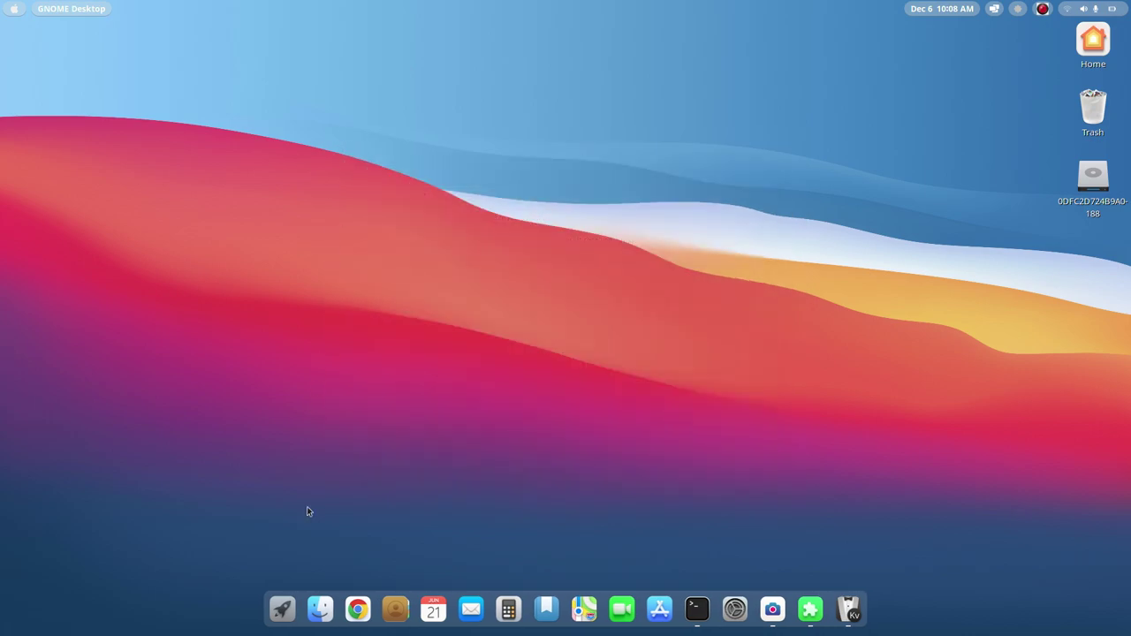
# - Launch Settings from the application grid, browse the Sound page sidebar, then close Settings
pyautogui.click(283, 611)
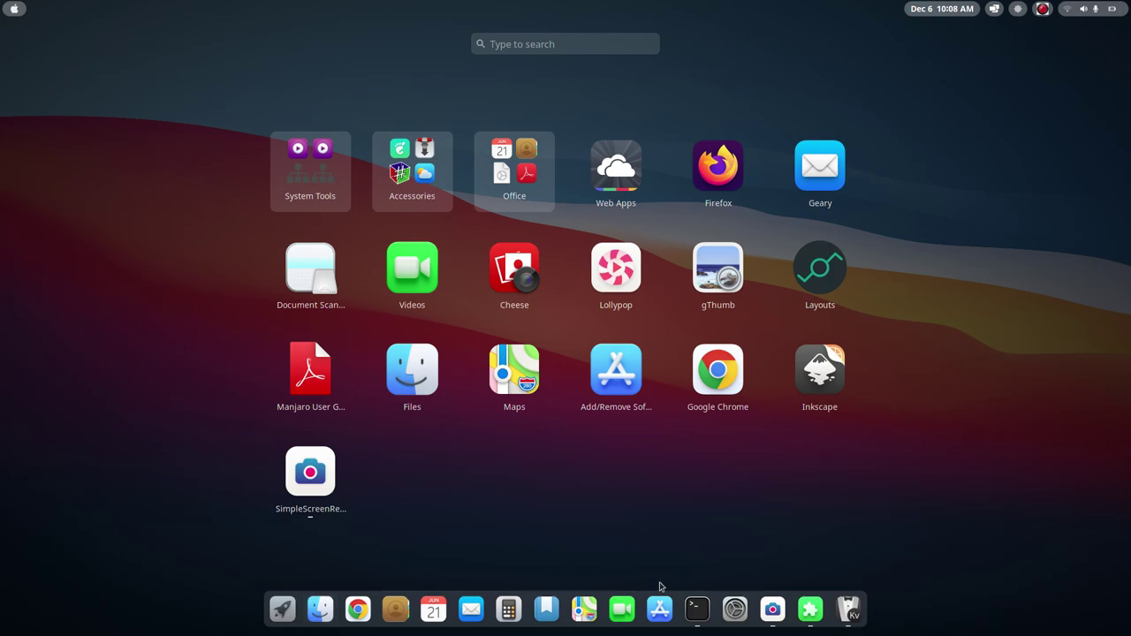
pyautogui.click(734, 610)
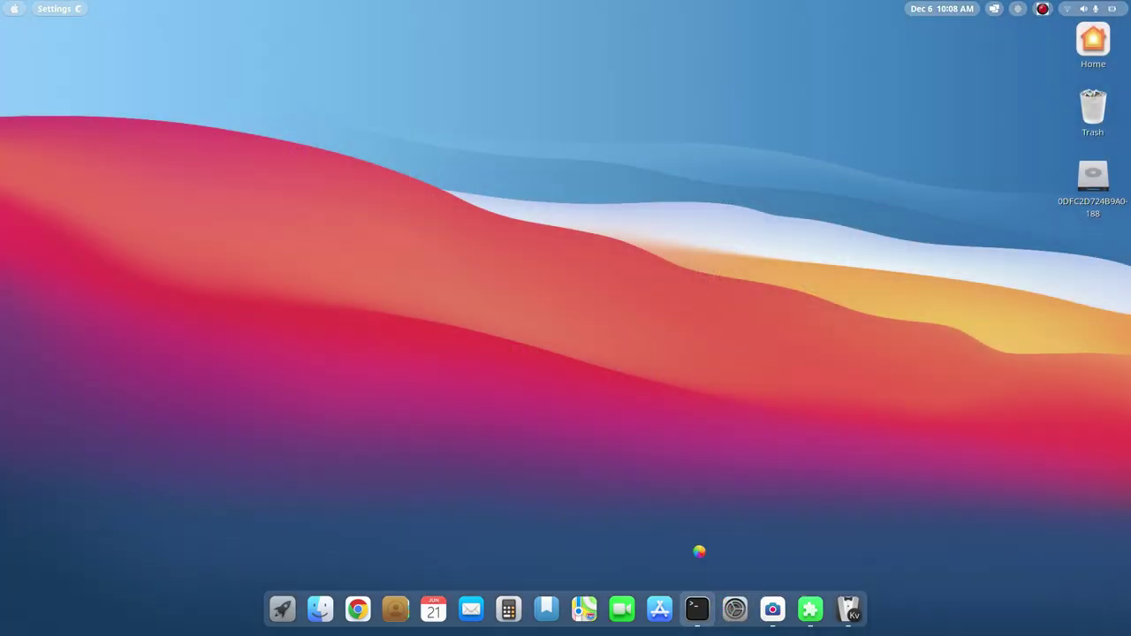
pyautogui.scroll(-3, 350, 374)
pyautogui.scroll(3, 351, 374)
pyautogui.scroll(-2, 351, 374)
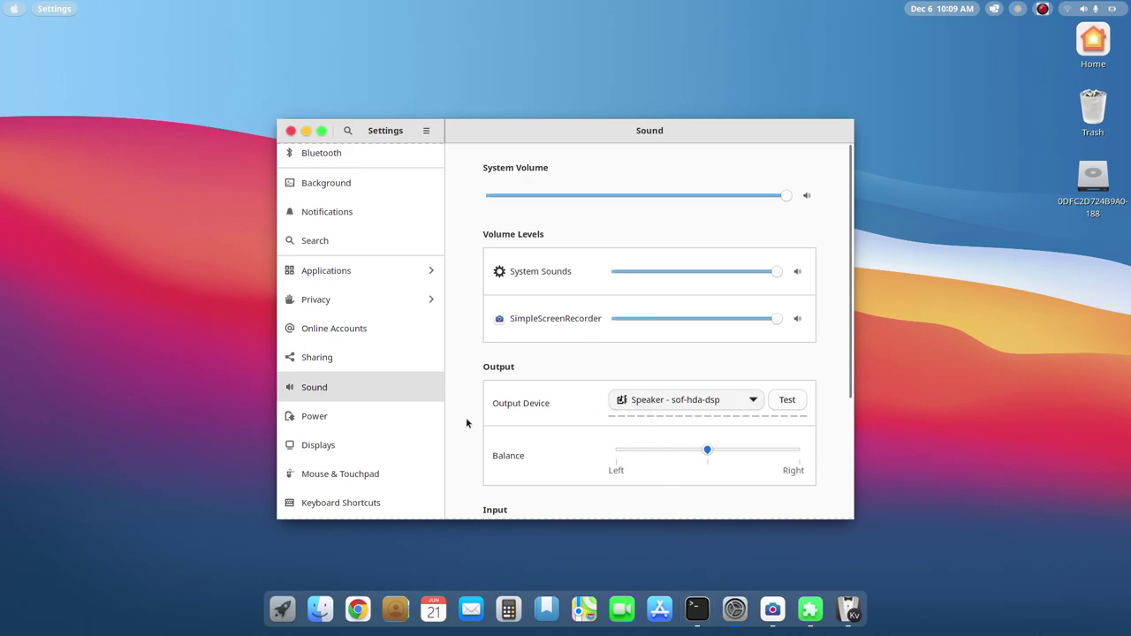
pyautogui.scroll(-3, 375, 386)
pyautogui.scroll(4, 376, 392)
pyautogui.scroll(-4, 377, 391)
pyautogui.scroll(-3, 373, 372)
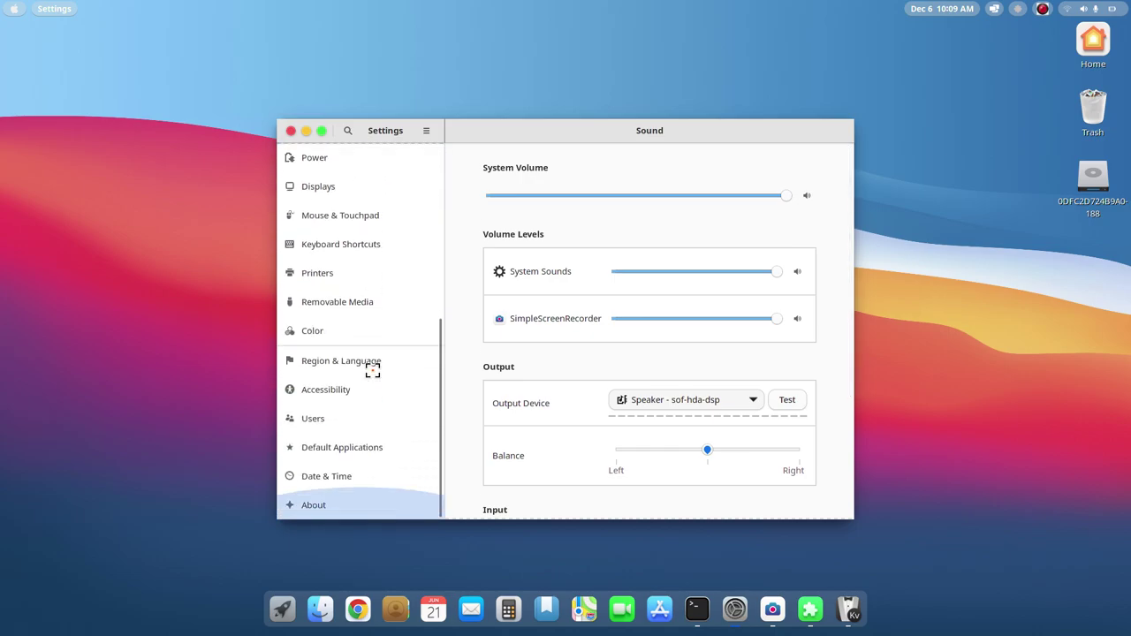
pyautogui.click(291, 131)
# - Open Files on the Home folder from the dock
pyautogui.rightClick(386, 221)
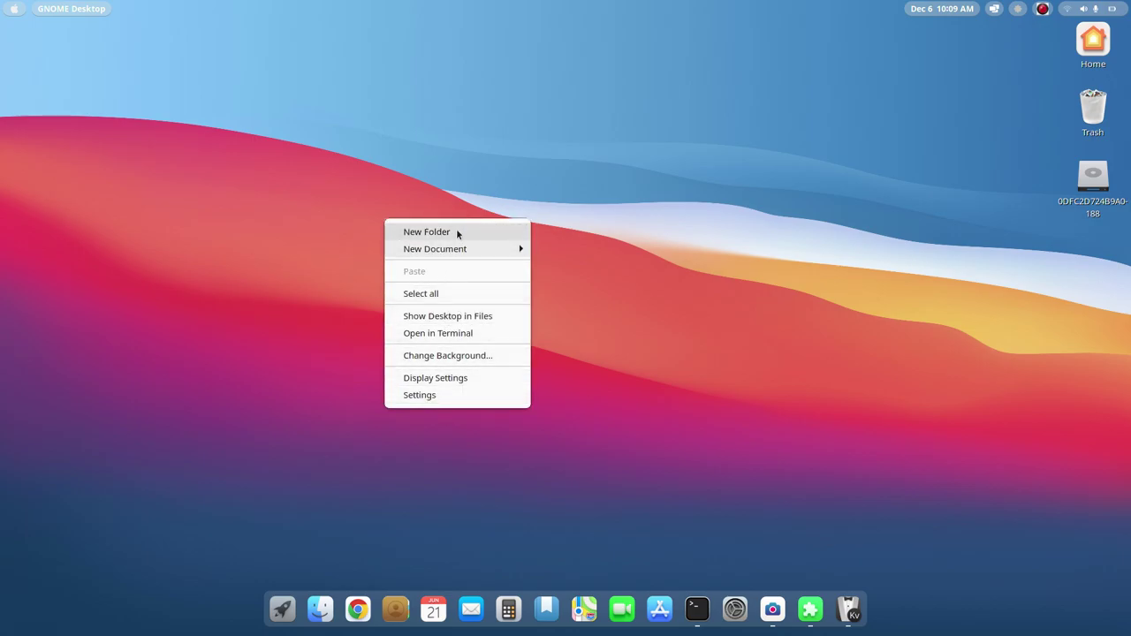
pyautogui.click(396, 478)
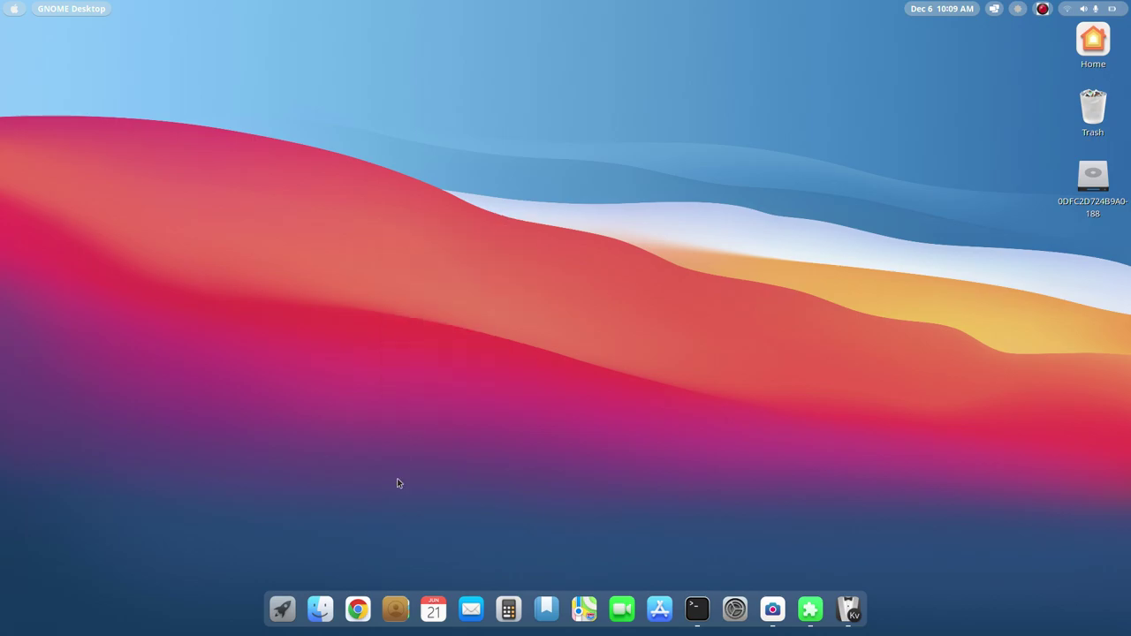
pyautogui.click(325, 607)
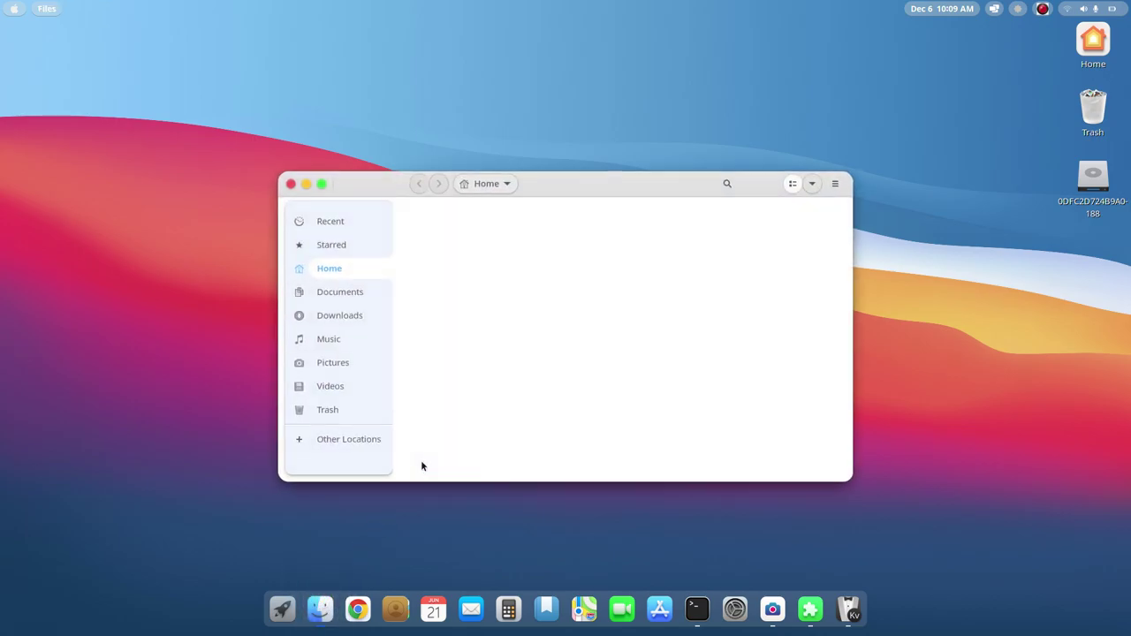
# - Reopen Home as Administrator, authenticating with the account password, then close that window
pyautogui.rightClick(530, 337)
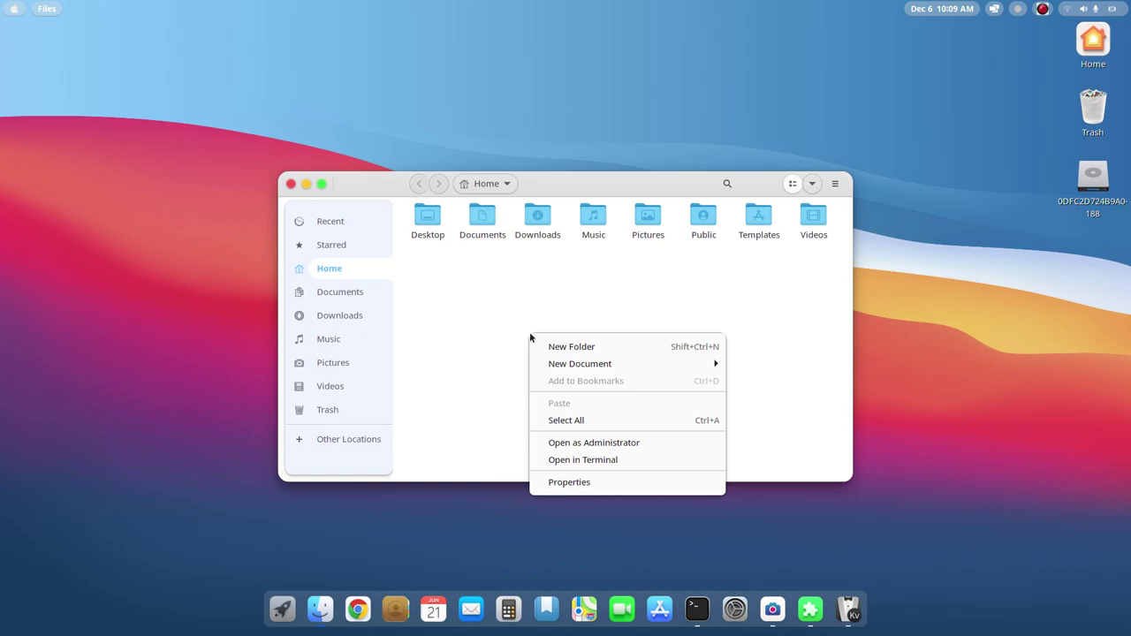
pyautogui.click(600, 445)
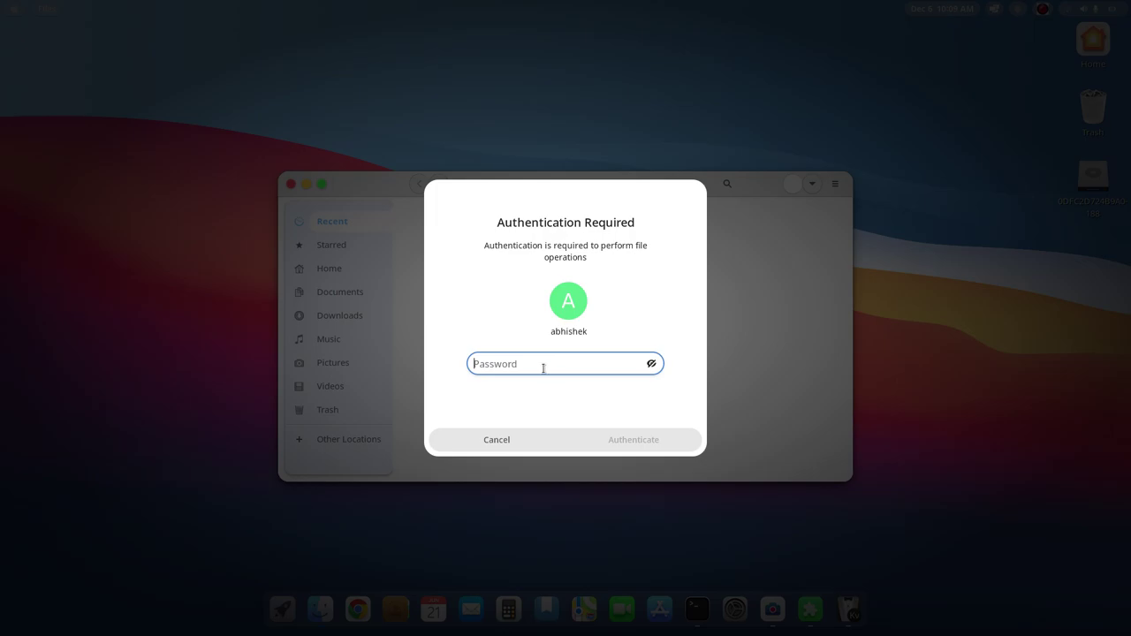
pyautogui.write('•••••••••••')
pyautogui.press('Return')
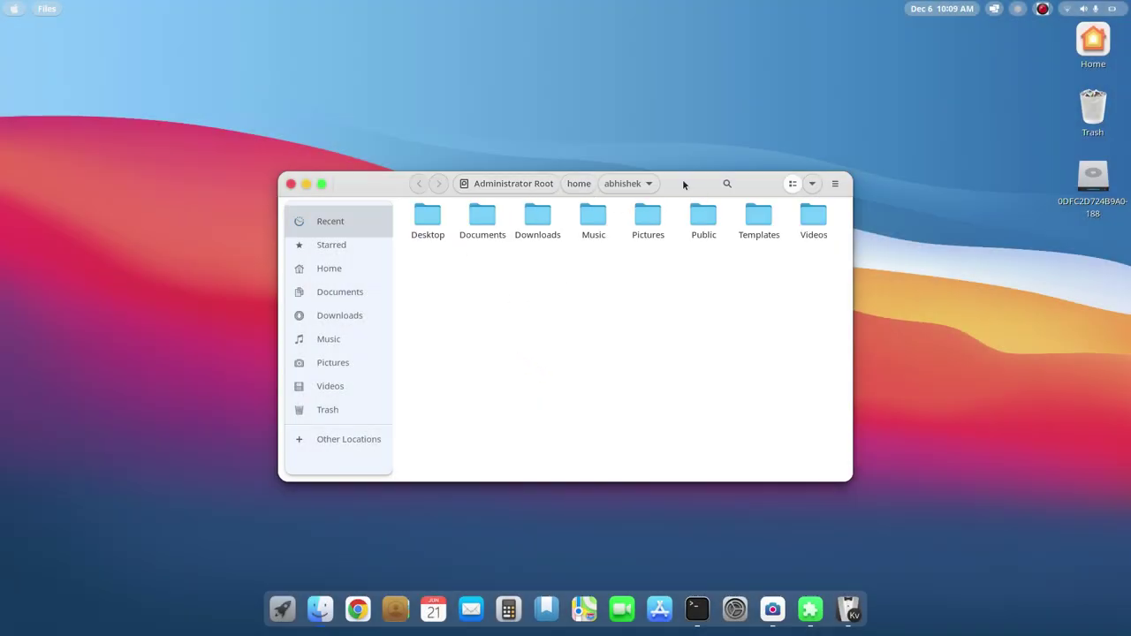
pyautogui.moveTo(682, 178)
pyautogui.mouseDown()
pyautogui.moveTo(621, 220)
pyautogui.moveTo(692, 180)
pyautogui.mouseUp()
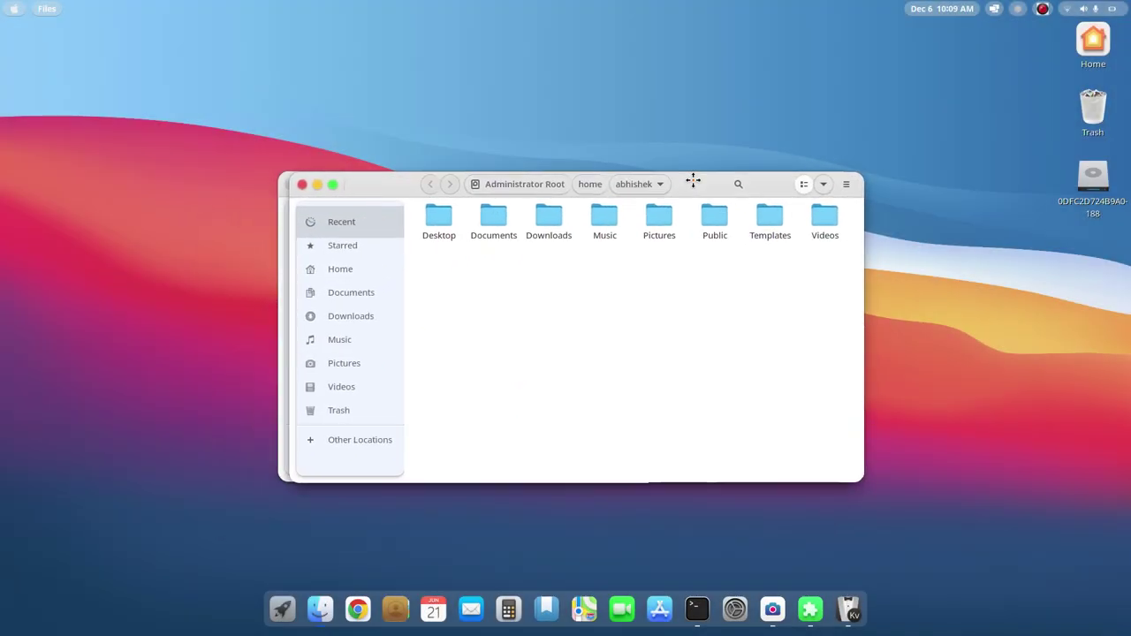
pyautogui.click(300, 184)
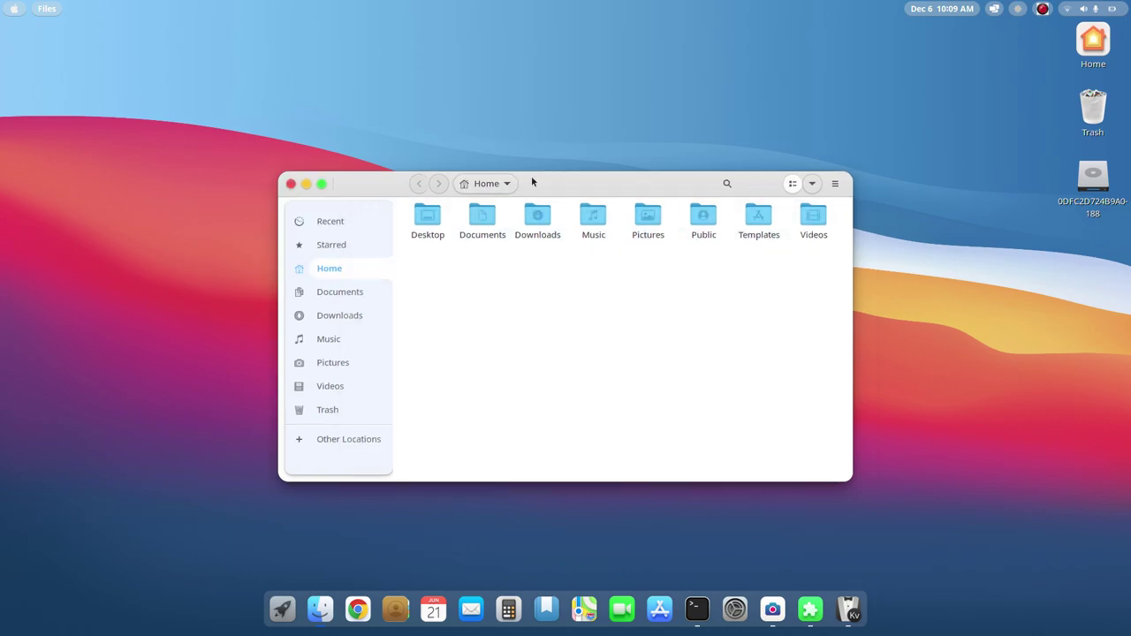
# - Close the remaining Files window and show the Activities overview of open windows
pyautogui.rightClick(535, 348)
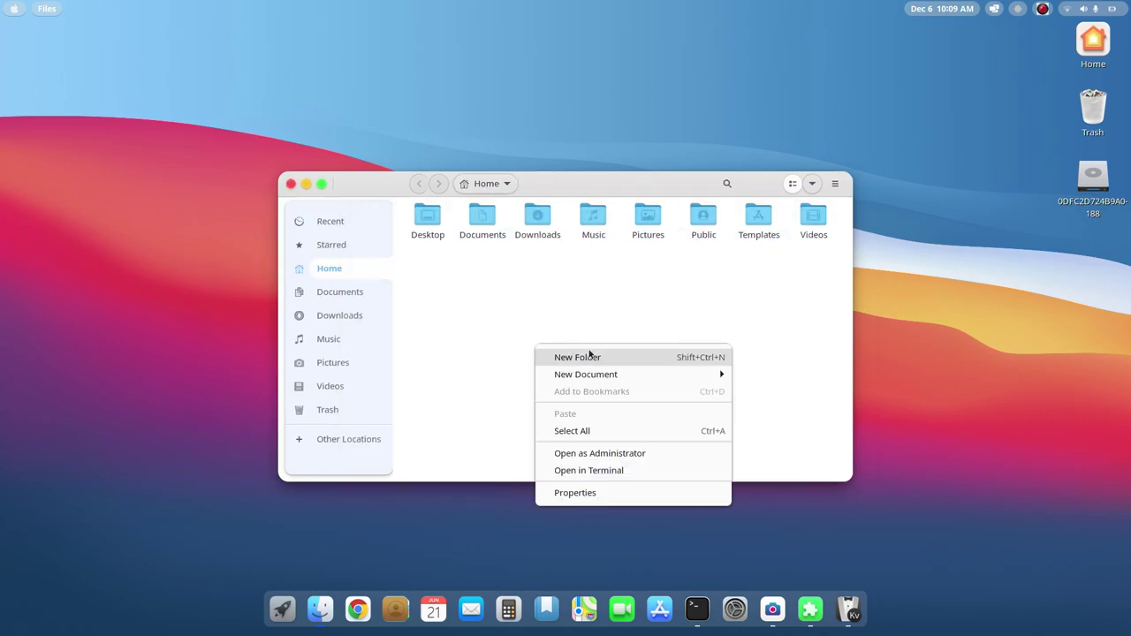
pyautogui.moveTo(720, 377)
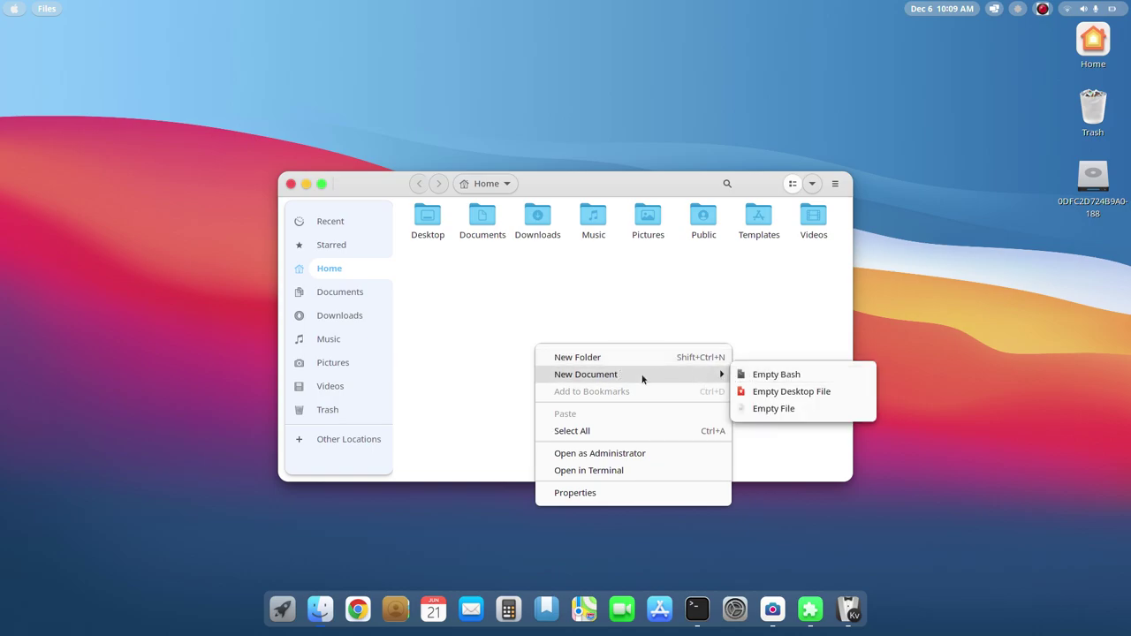
pyautogui.click(466, 365)
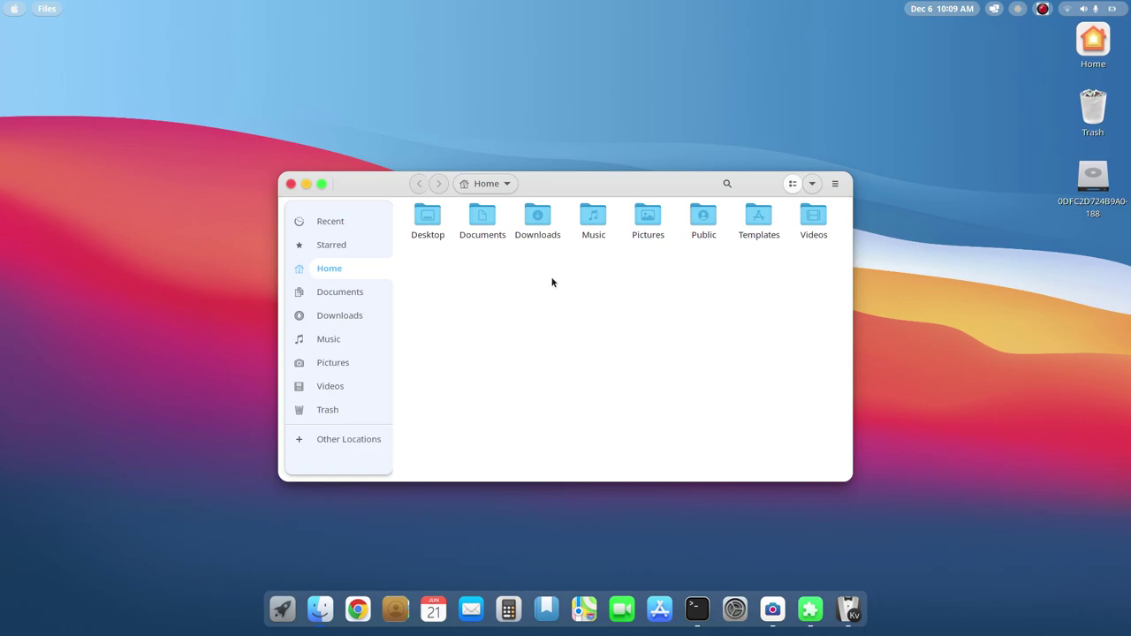
pyautogui.click(291, 185)
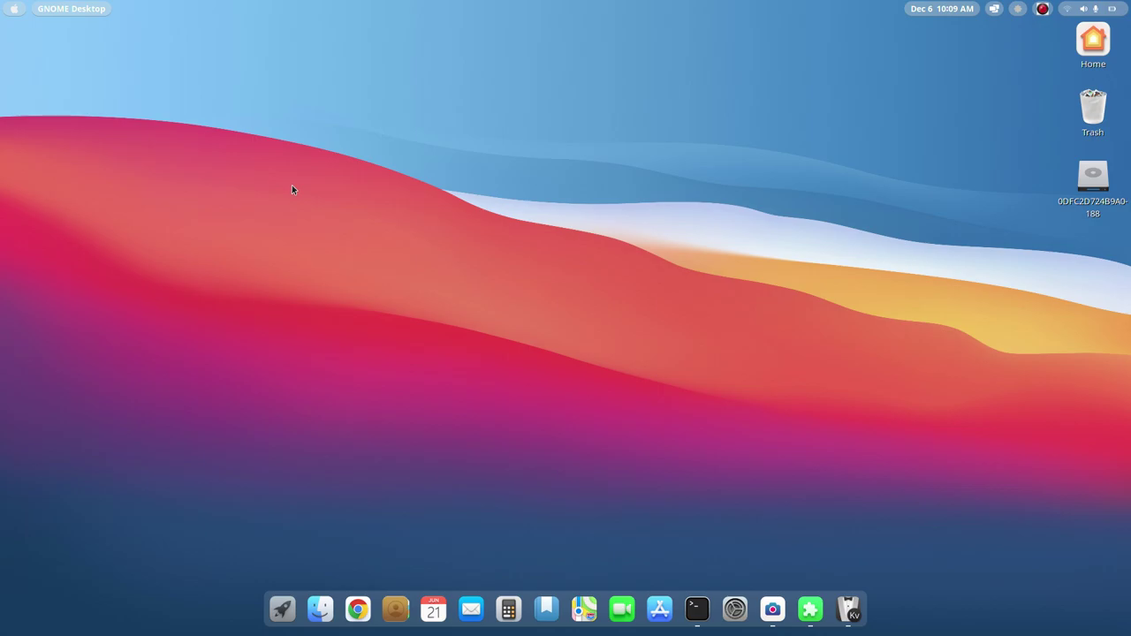
pyautogui.press('super')
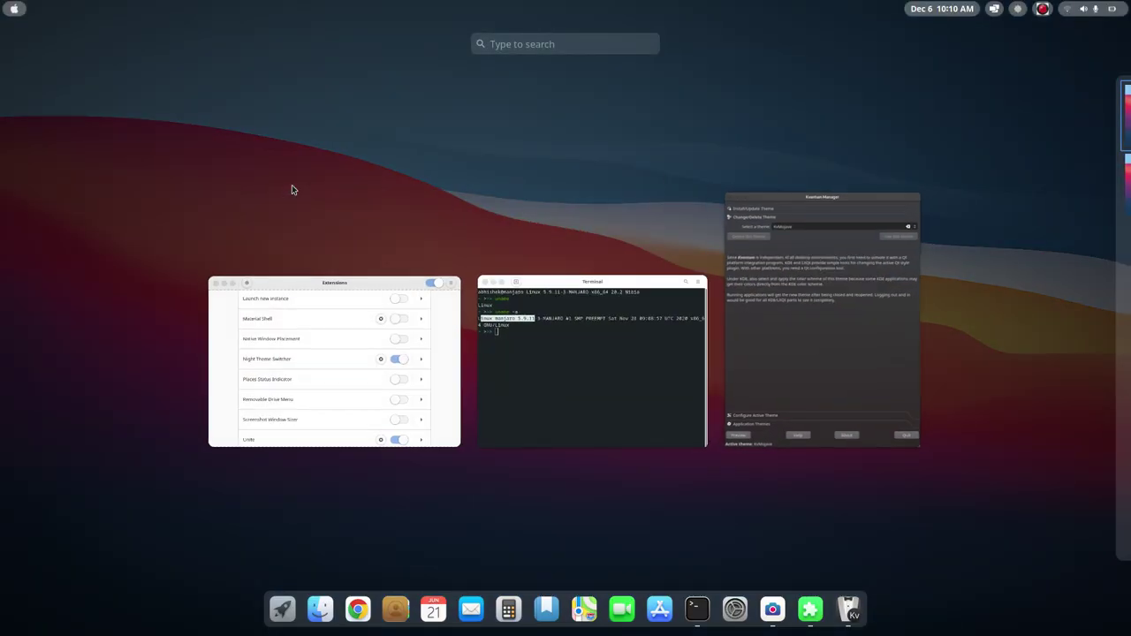